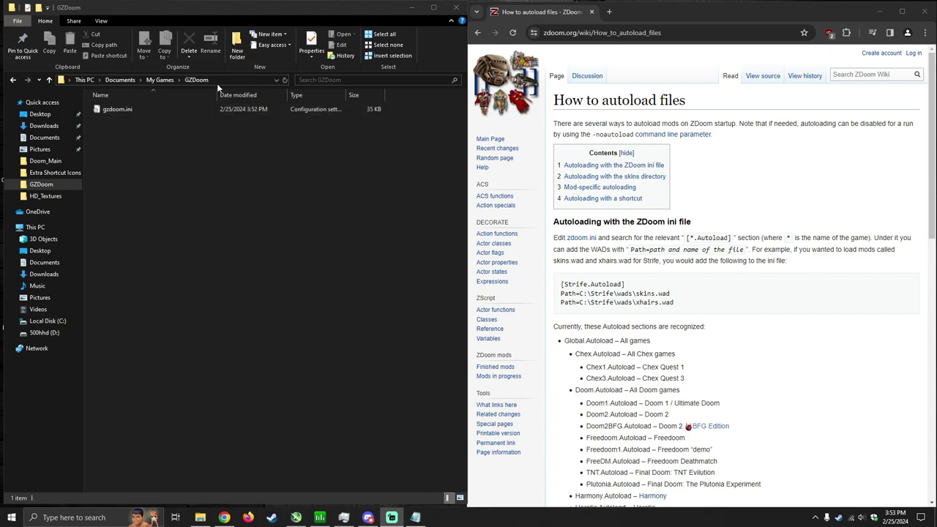
Open gzdoom.ini from the GZDoom folder and enlarge its window so that full lines can be read.
double_click(126, 108)
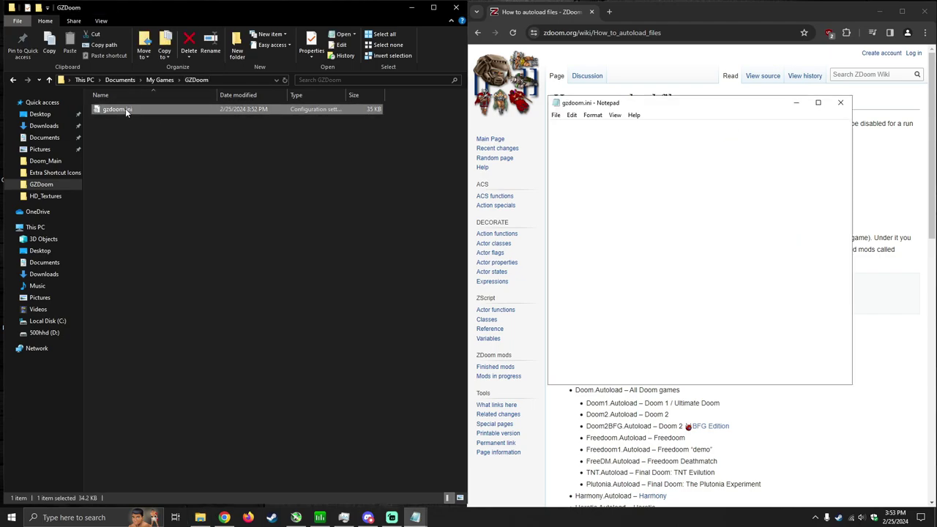
left_click_drag(658, 100, 388, 57)
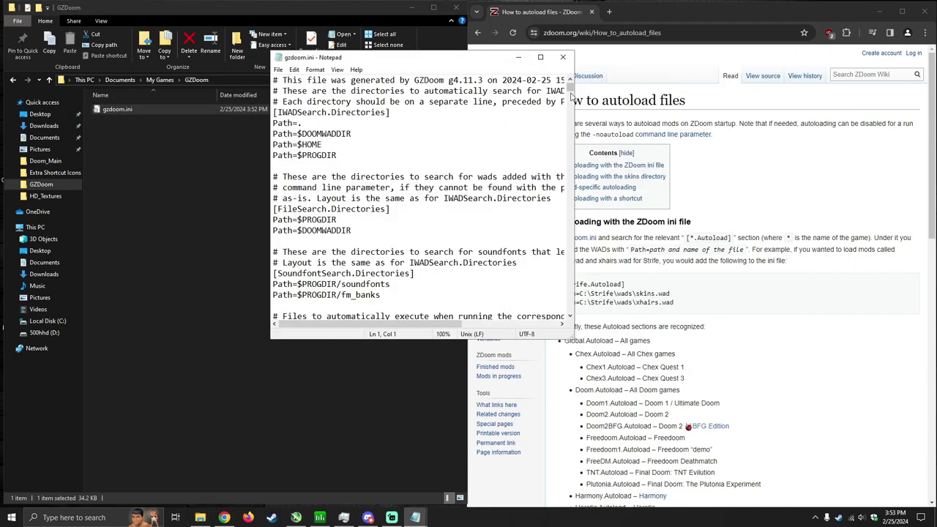
left_click_drag(552, 341, 554, 382)
left_click_drag(574, 276, 767, 276)
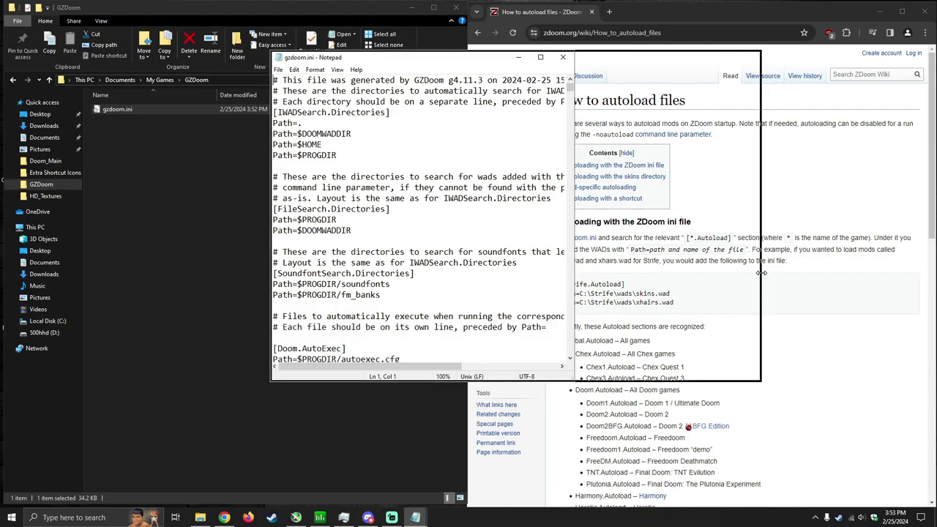
left_click_drag(582, 65, 510, 67)
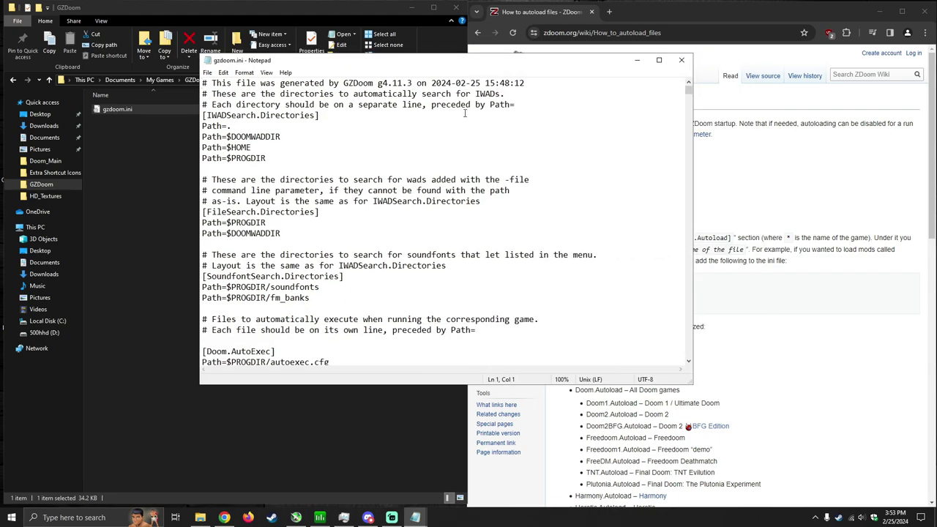
Search gzdoom.ini for "global" and highlight the [Global.Autoload] section heading.
key("ctrl+f")
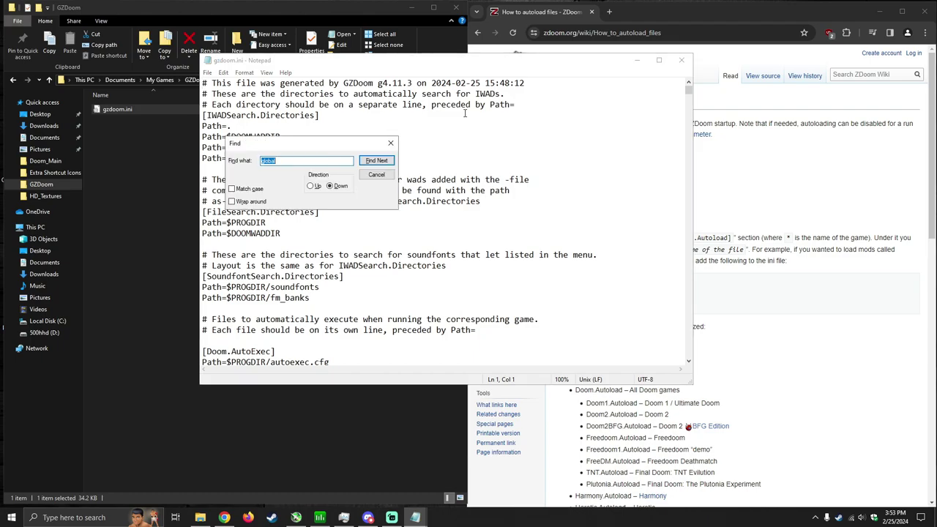
type("global")
left_click(382, 160)
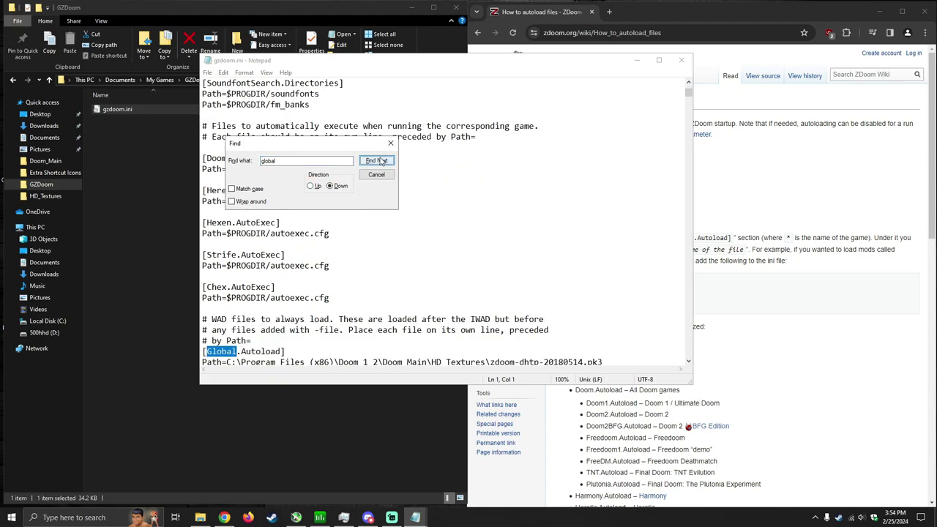
left_click(390, 143)
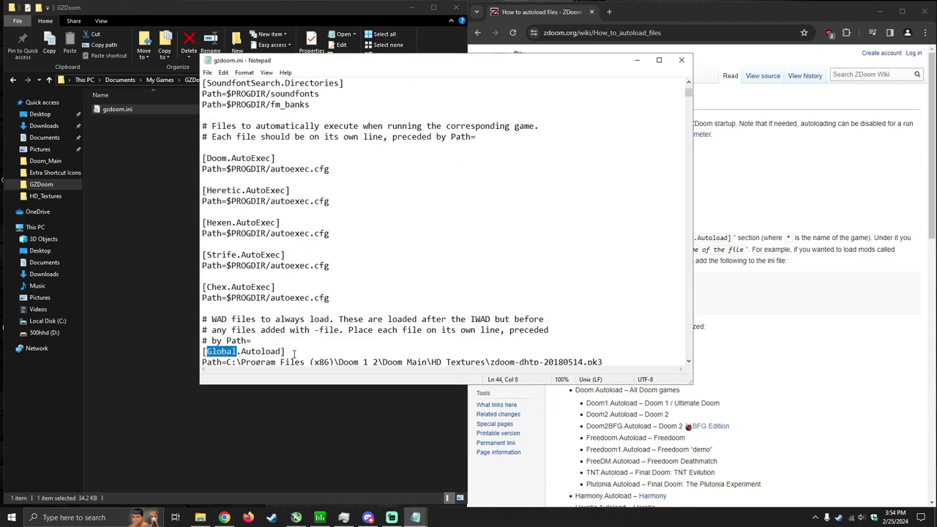
left_click_drag(292, 353, 204, 352)
scroll(273, 232, "down", 4)
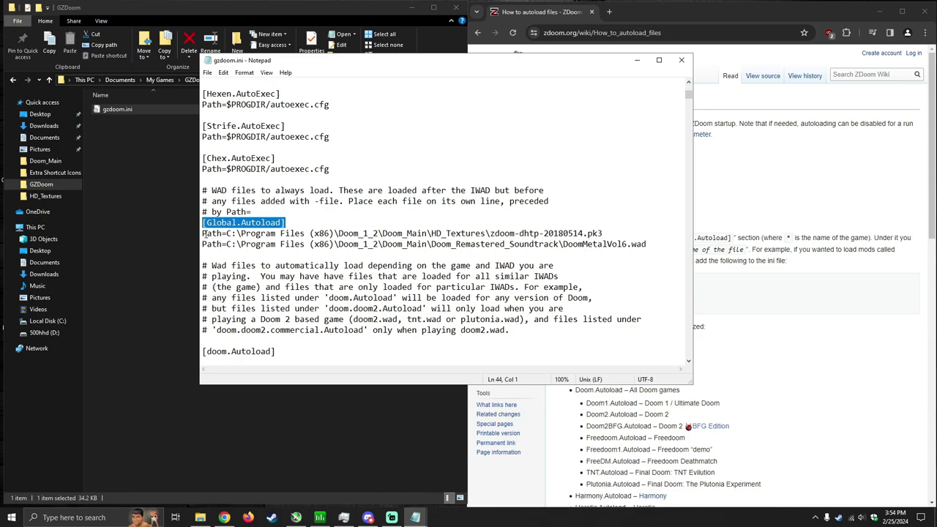
Delete the path line for zdoom-dhtp-20180514.pk3 under [Global.Autoload], leaving its line empty.
left_click(205, 232)
left_click_drag(203, 233, 602, 233)
left_click(227, 233)
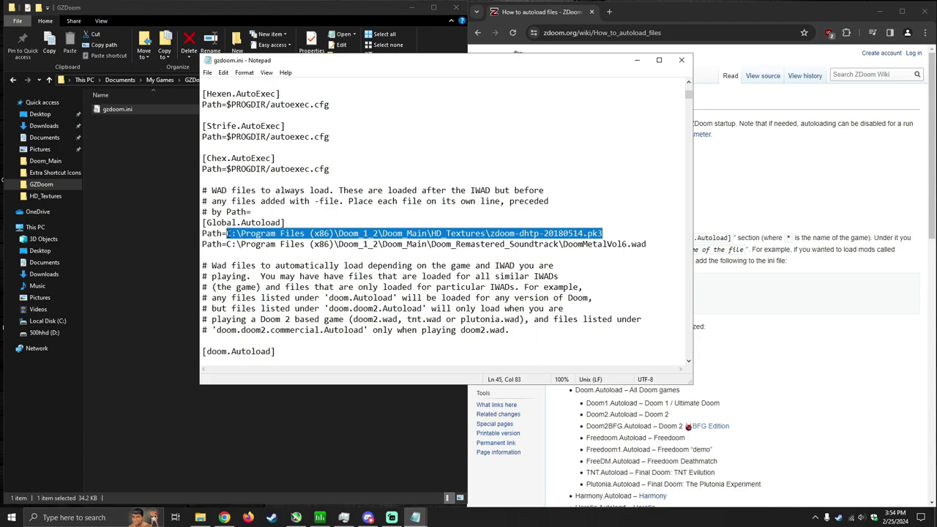
left_click(227, 233)
left_click_drag(228, 233, 603, 229)
left_click_drag(607, 232, 203, 233)
key("Delete")
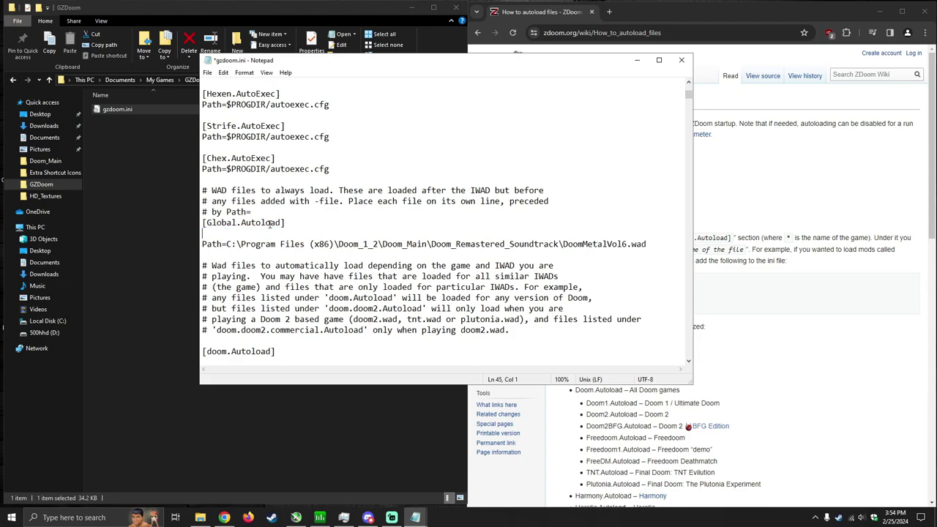
Copy the full path of zdoom-dhtp-20180514.pk3 from the HD_Textures folder inside Doom_Main.
left_click(170, 197)
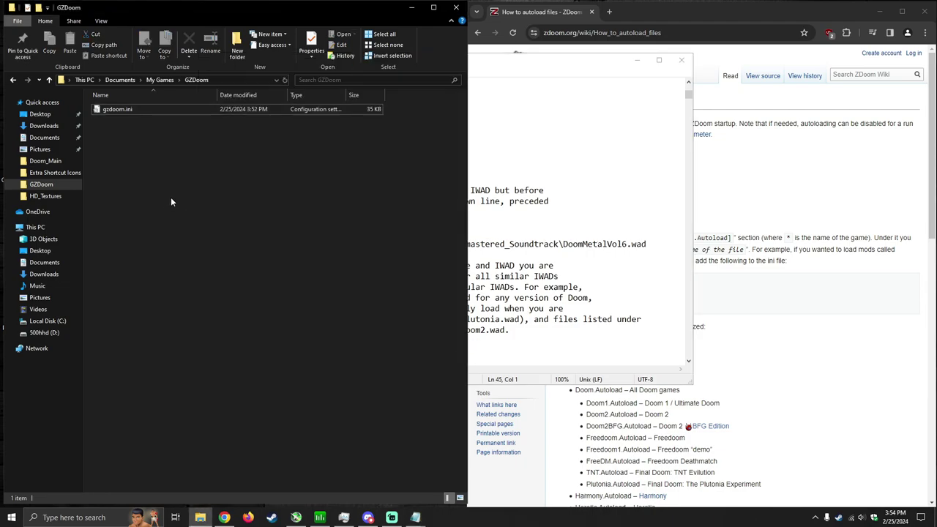
left_click(53, 166)
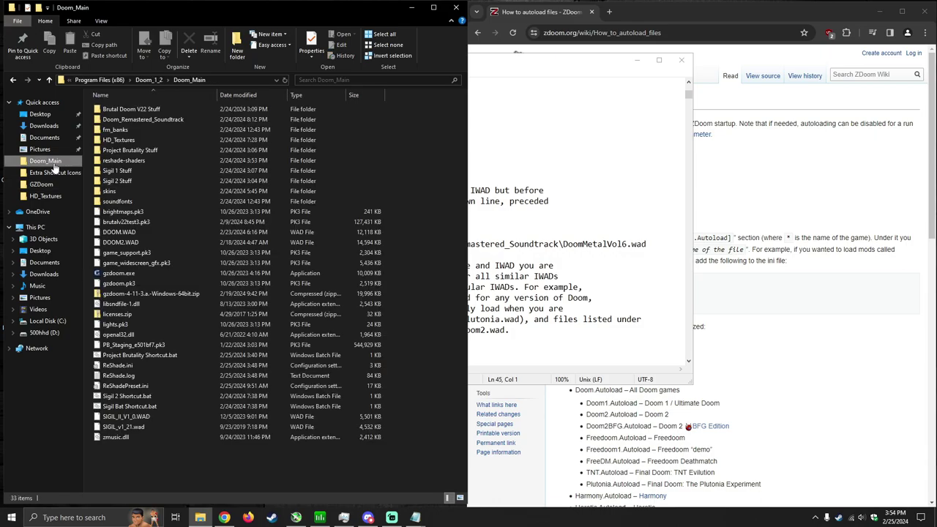
double_click(132, 142)
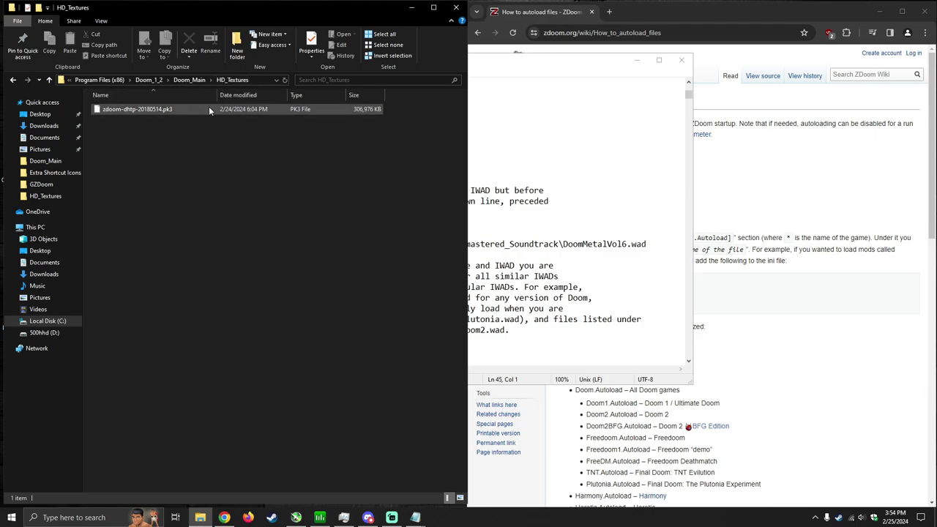
mouse_move(173, 107)
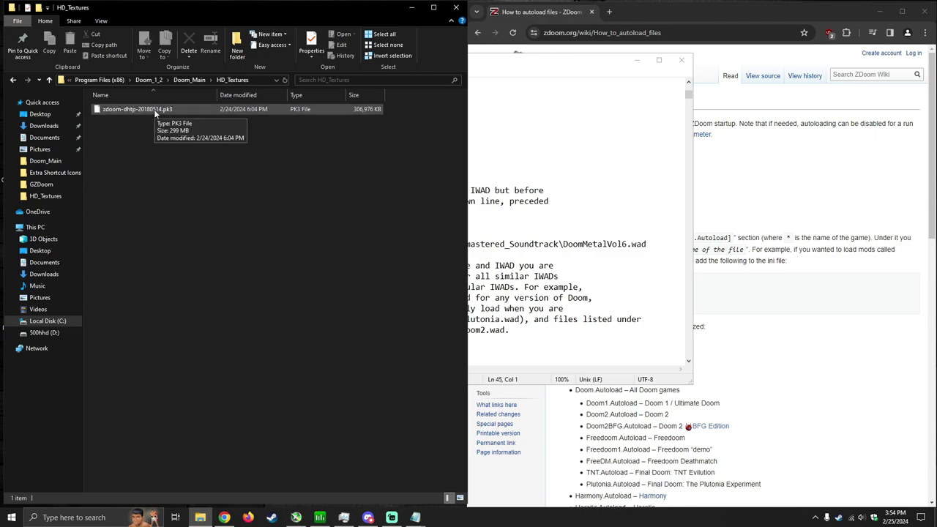
right_click(155, 111)
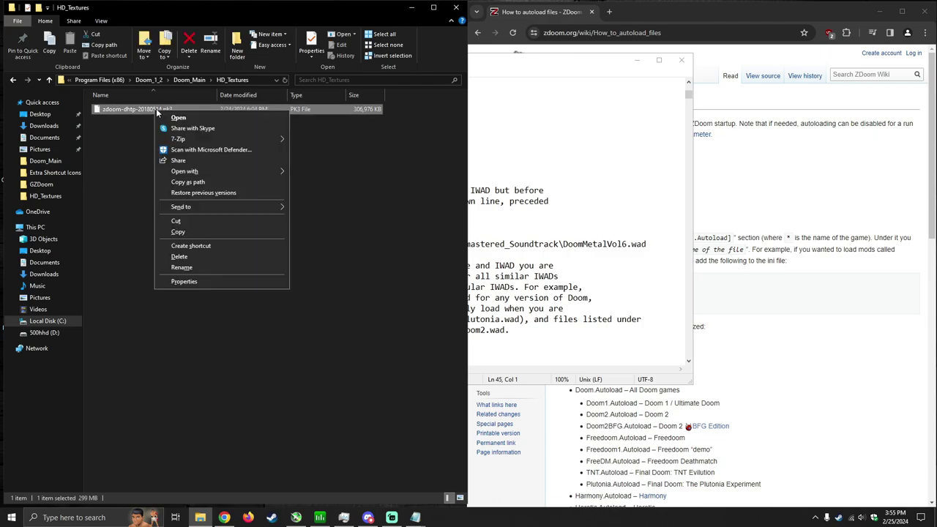
left_click(198, 183)
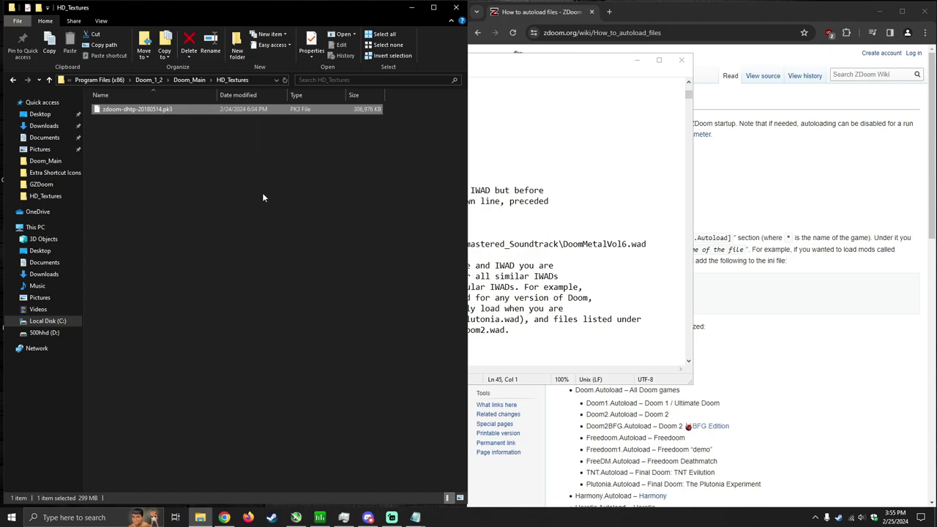
Paste the copied path on the empty line under [Global.Autoload], remove both quotation marks and prefix it with "Path=".
key("alt+Tab")
right_click(244, 231)
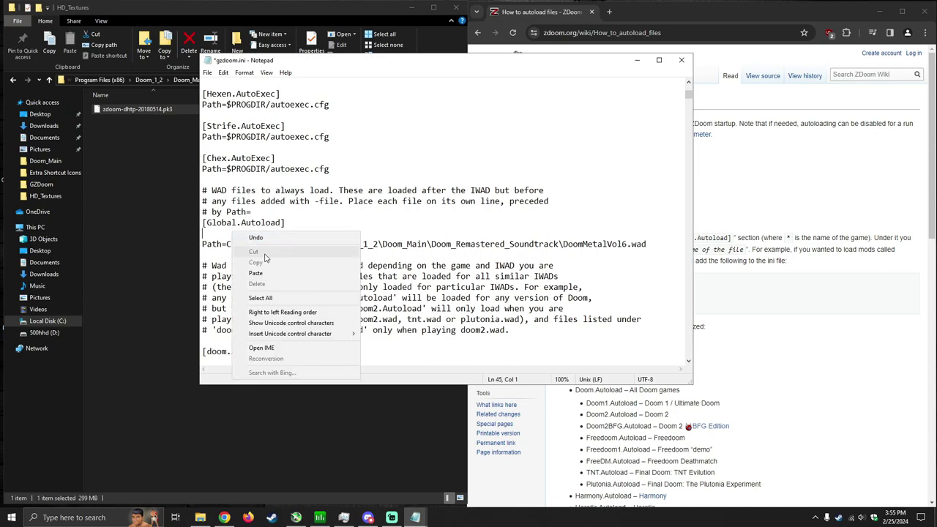
left_click(272, 275)
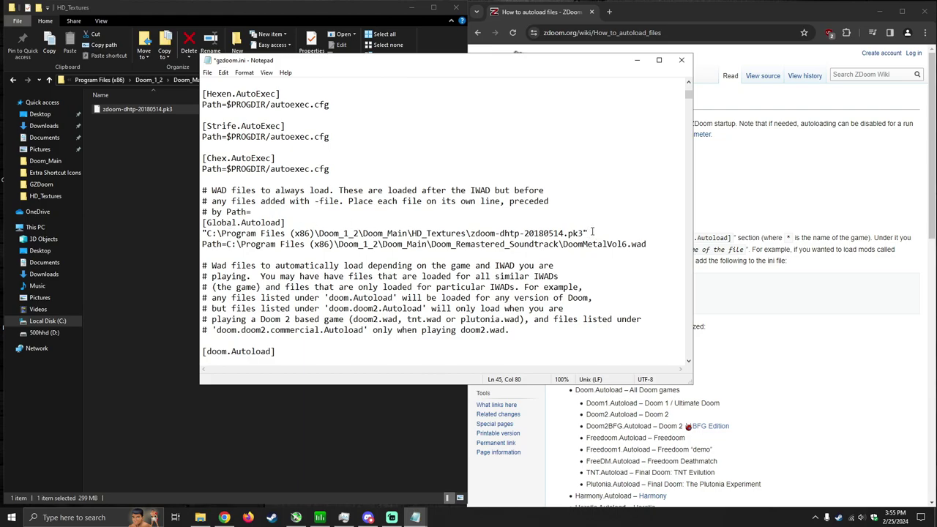
key("BackSpace")
left_click(205, 232)
key("BackSpace")
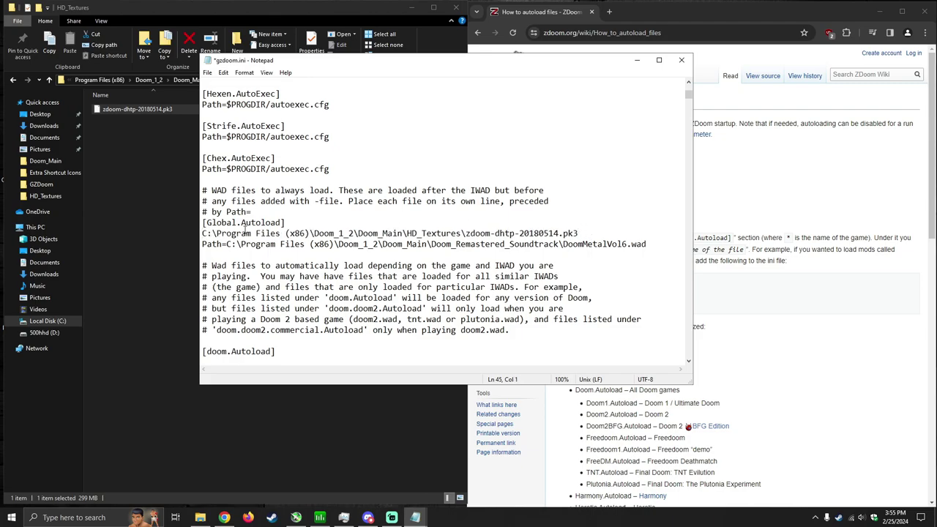
type("Path")
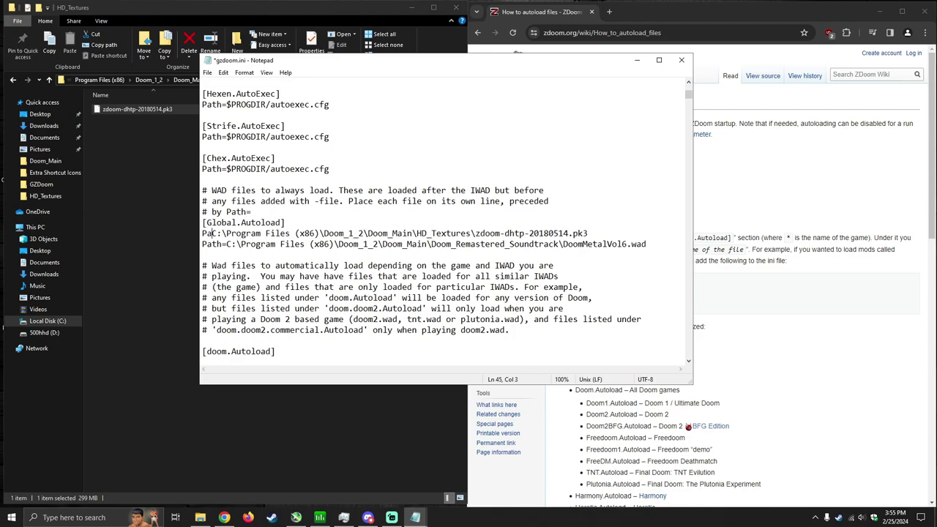
type("=")
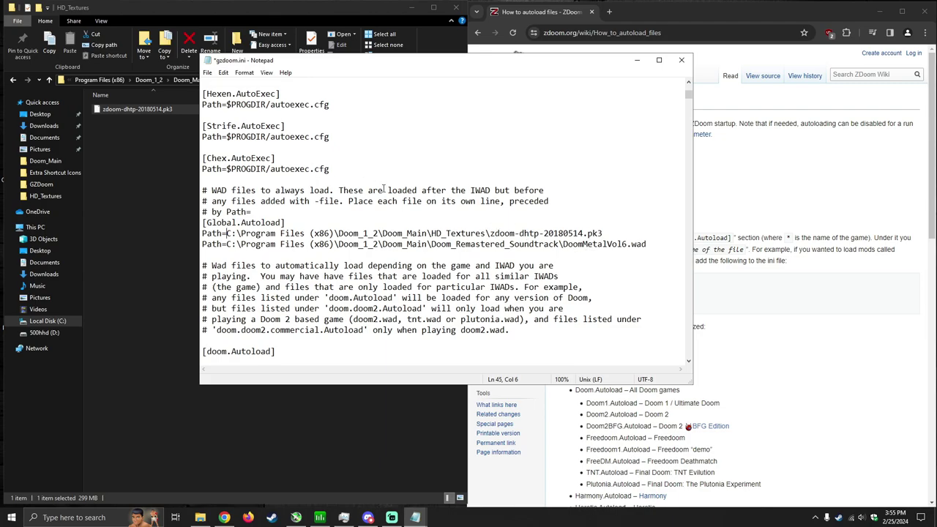
Save gzdoom.ini and close it.
left_click(209, 73)
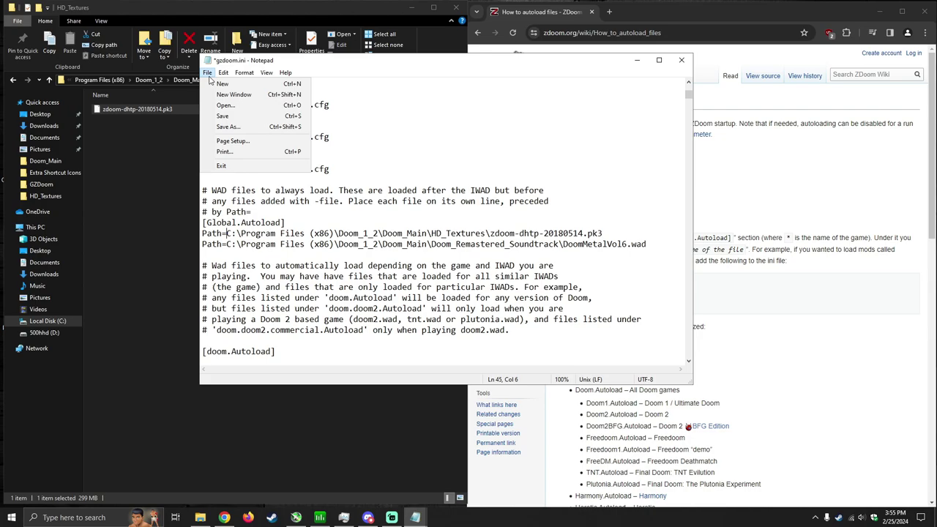
left_click(233, 117)
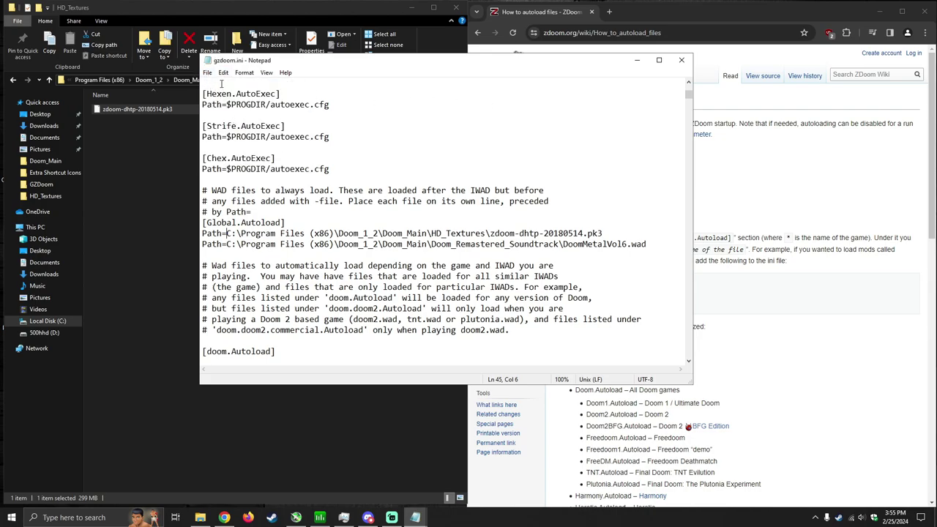
left_click(688, 63)
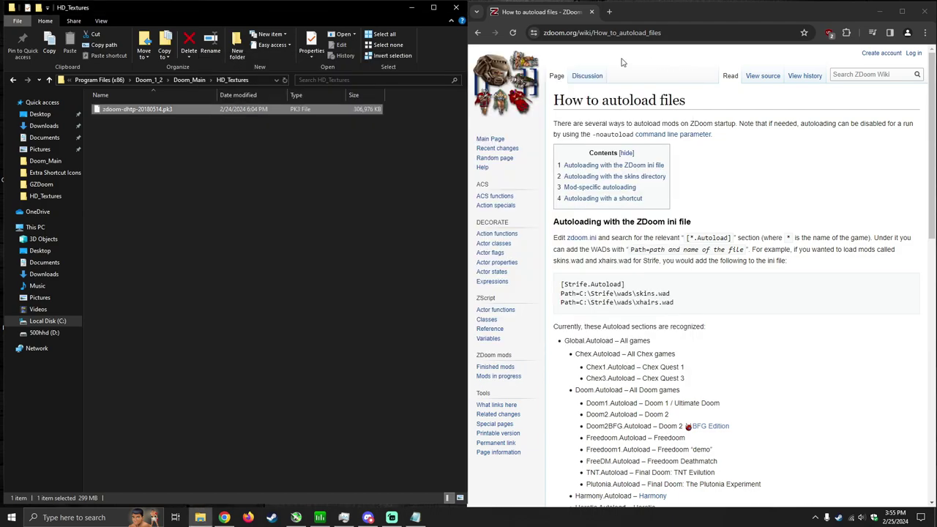
Launch P.B. Doom 1 from the desktop and load the saved game named "latest".
left_click(456, 7)
double_click(18, 311)
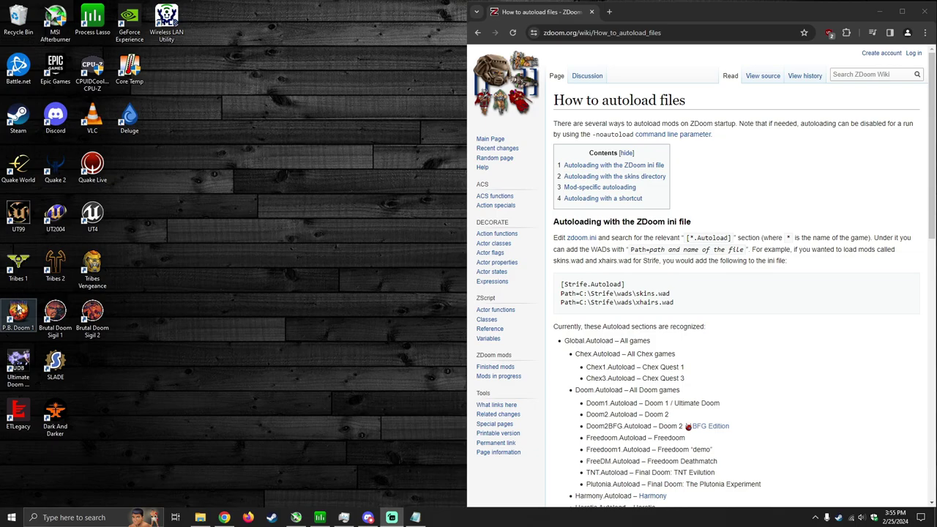
left_click(444, 347)
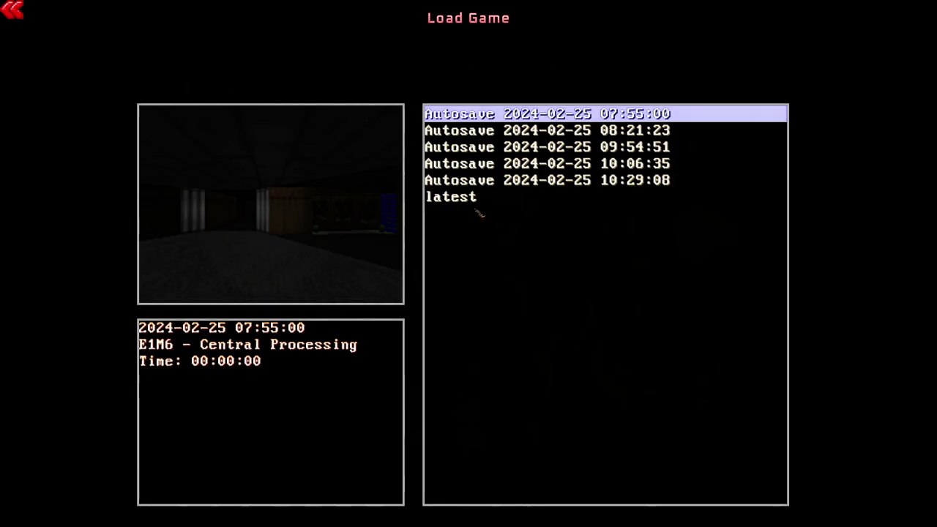
left_click(475, 200)
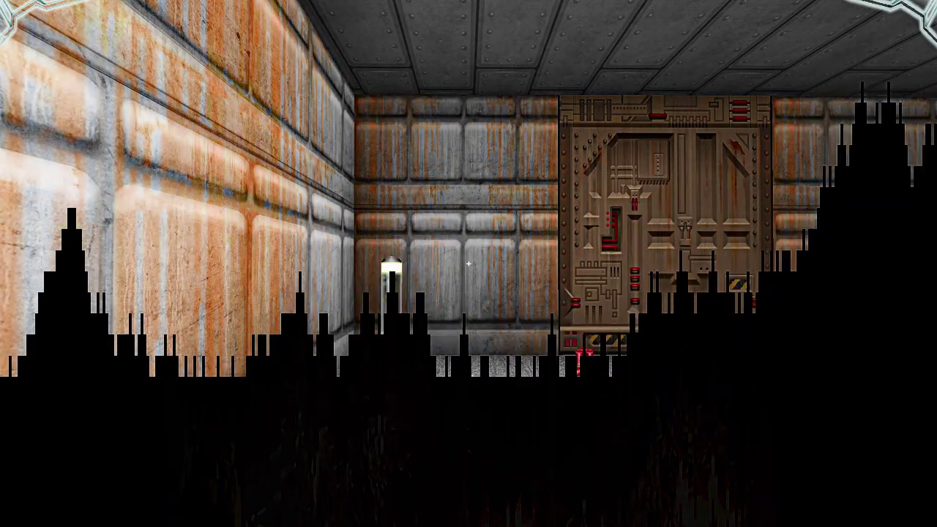
Walk and turn around the starting room to examine the wall and door textures in the game.
key("w")
key("Left")
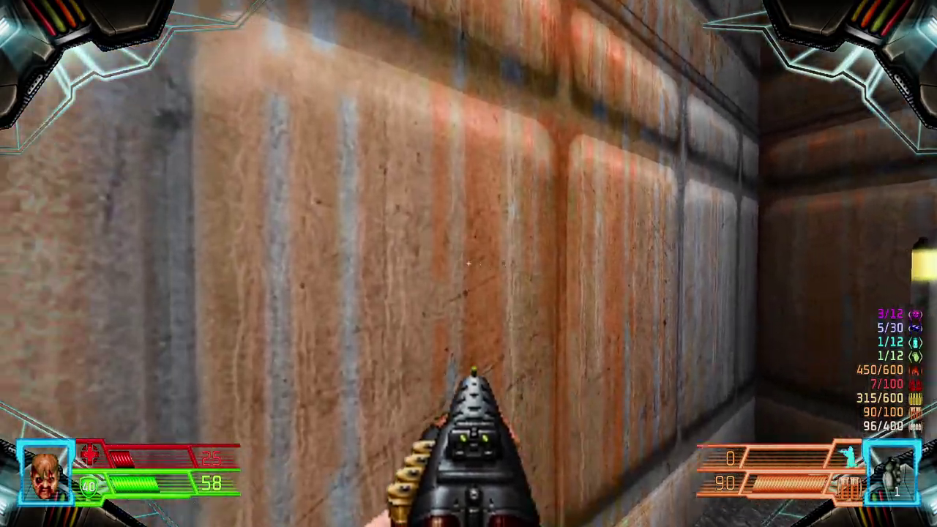
key("Left")
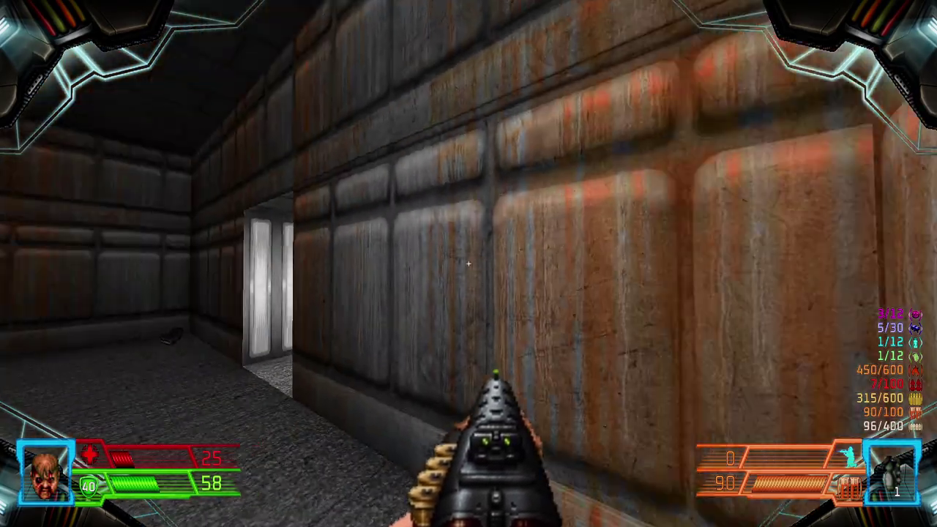
key("w")
key("Left")
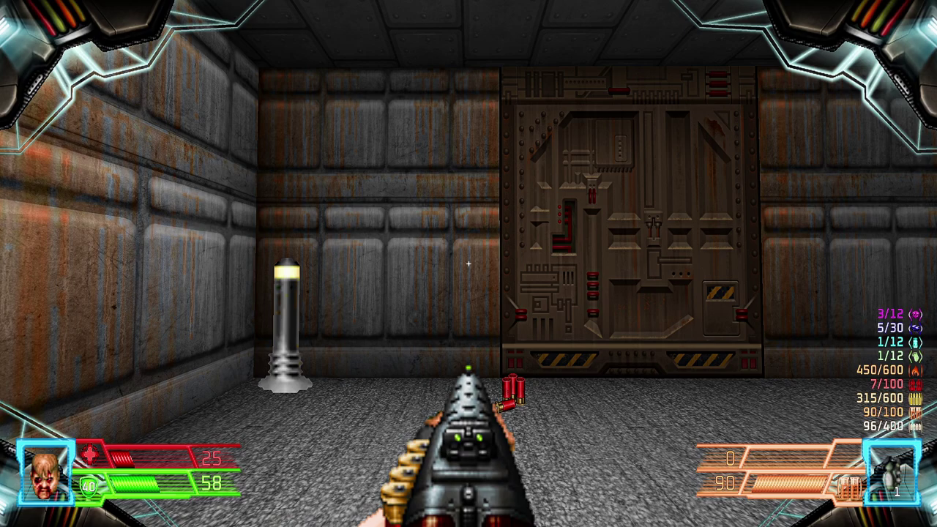
Quit the game, confirm the exit and dismiss the closing screen.
key("Escape")
key("Up")
key("Return")
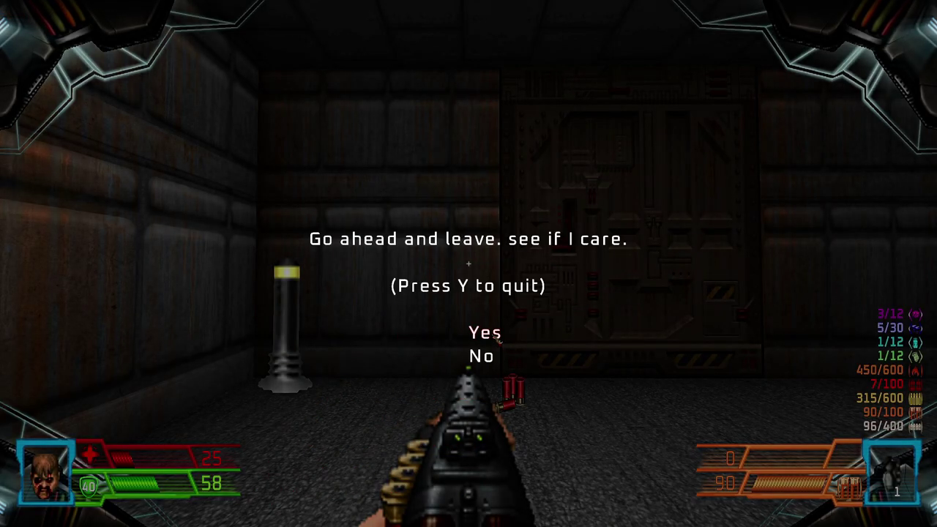
left_click(500, 335)
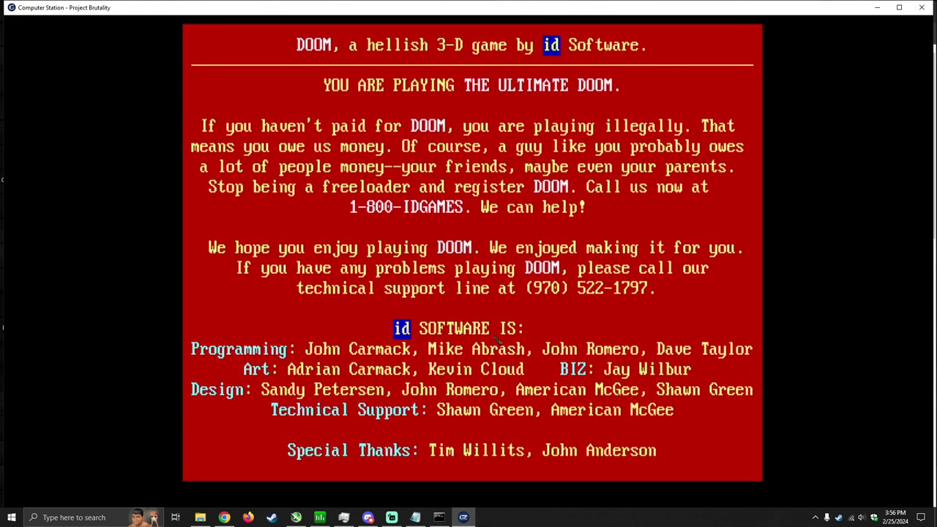
left_click(498, 339)
In the Doom_Main folder, rename Project Brutality Shortcut.bat to Project Brutality Shortcut.txt and confirm the extension change.
left_click(200, 518)
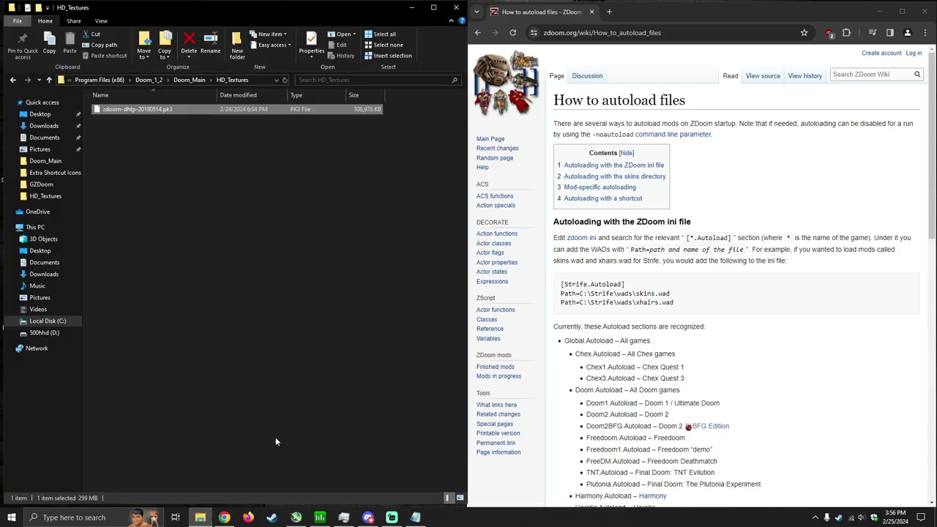
left_click(191, 80)
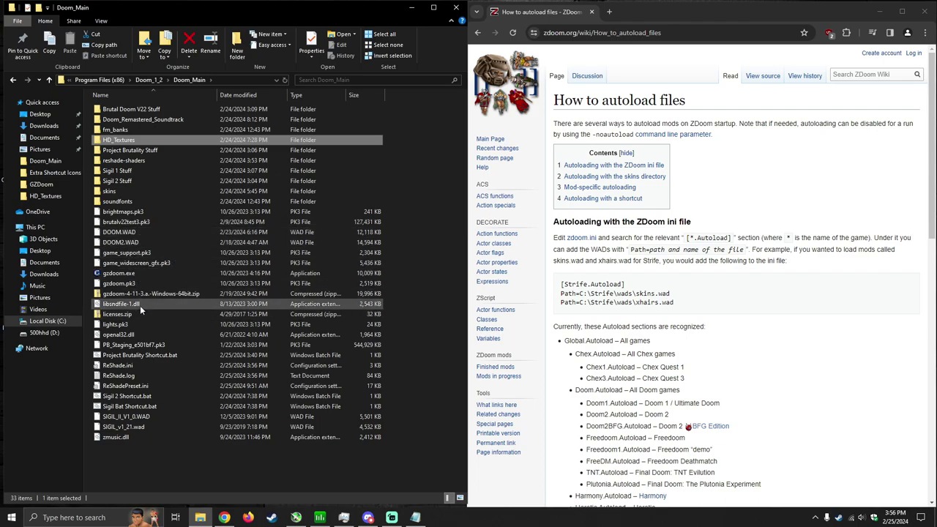
right_click(154, 356)
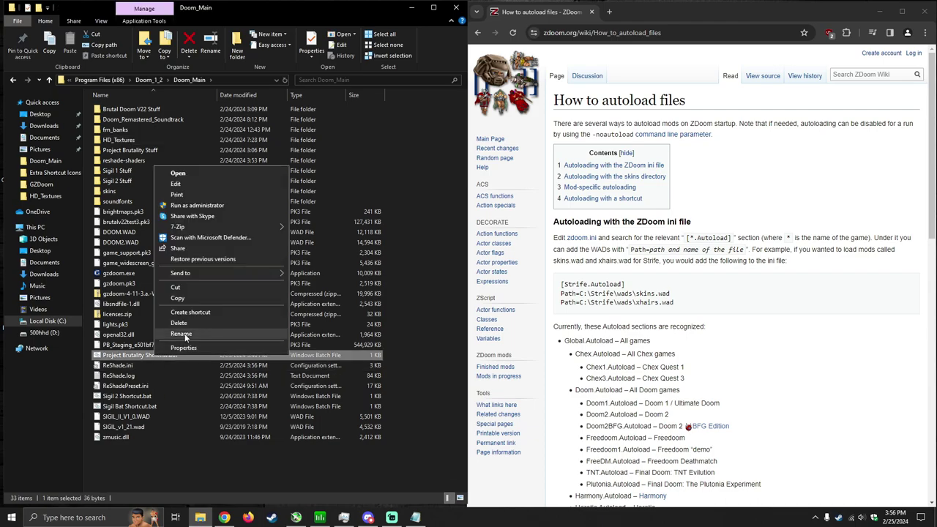
left_click(179, 335)
key("End")
key("BackSpace")
key("BackSpace")
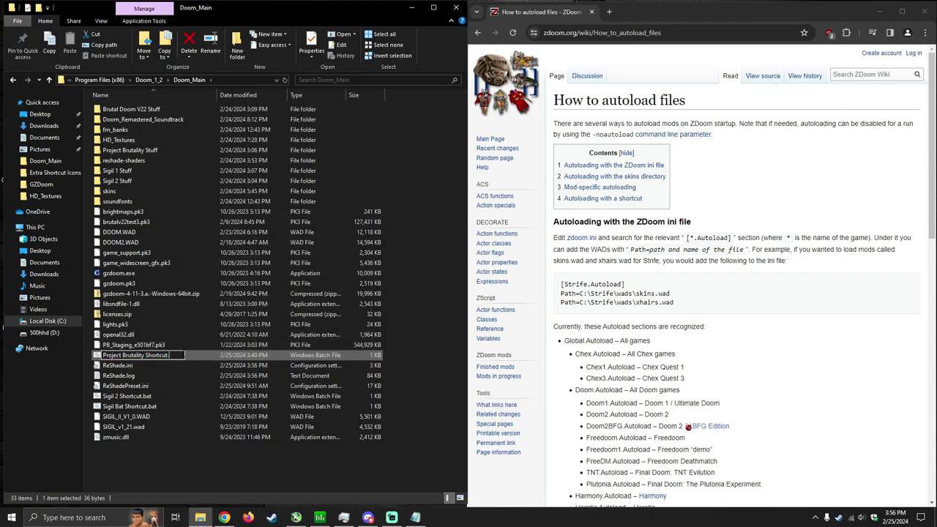
type("txt")
key("Return")
left_click(514, 259)
right_click(179, 464)
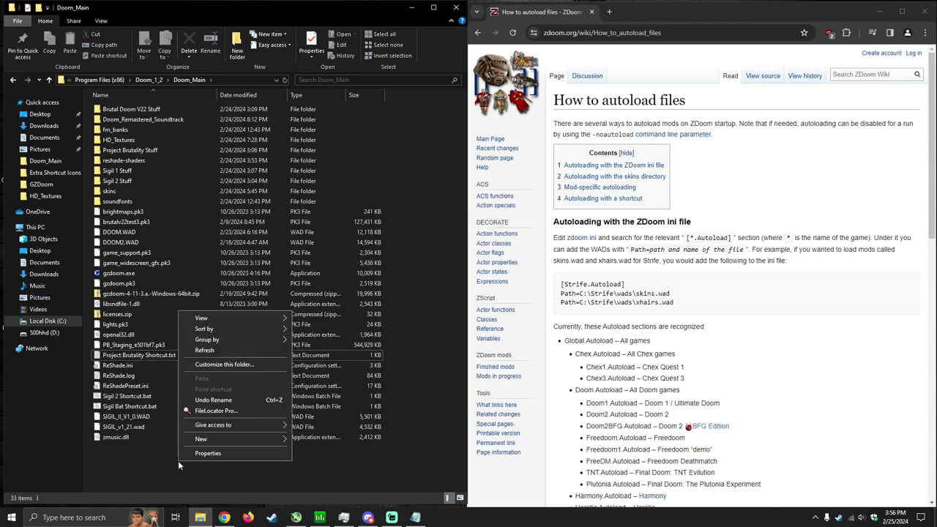
mouse_move(217, 439)
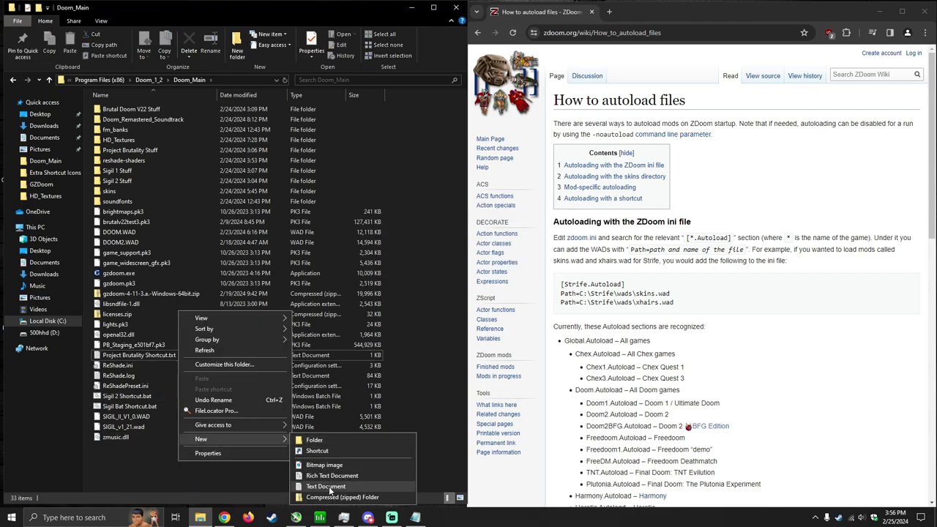
left_click(142, 468)
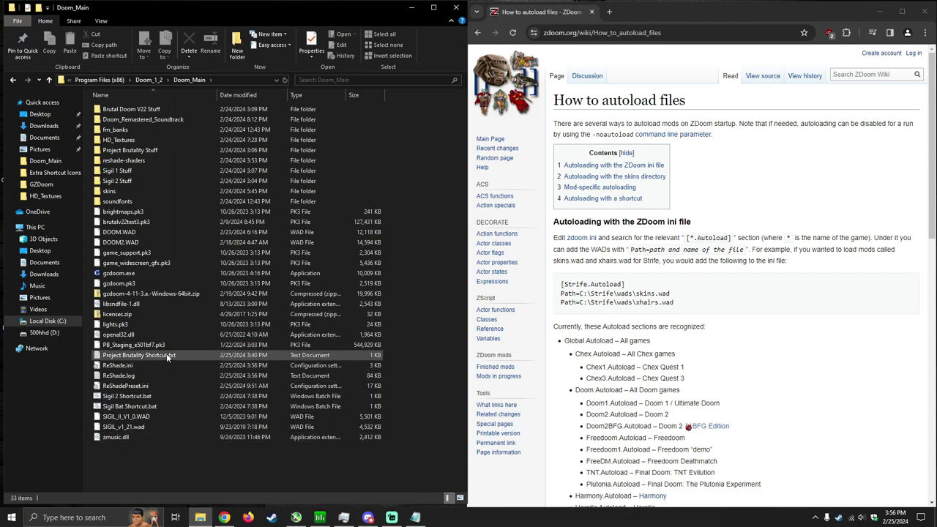
Open Project Brutality Shortcut.txt and examine its gzdoom -file command and the mod file name that follows it.
double_click(167, 356)
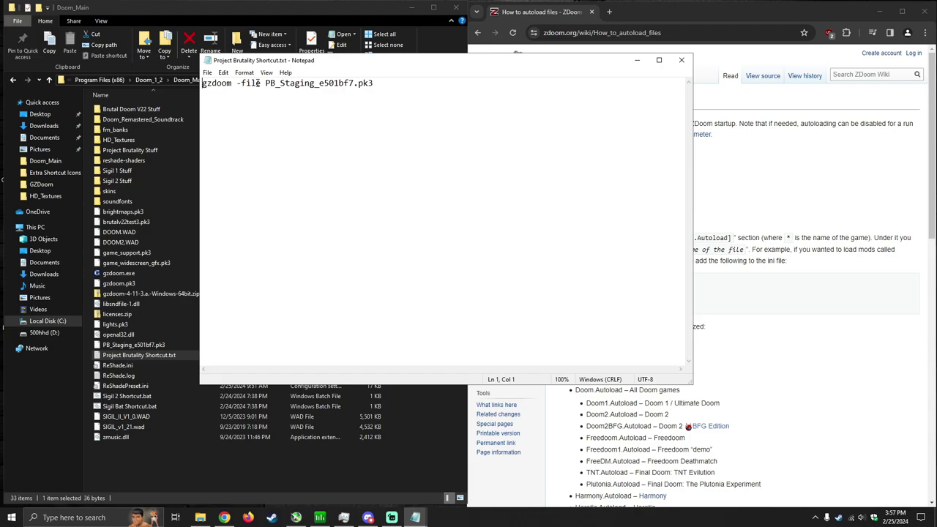
left_click_drag(261, 82, 202, 83)
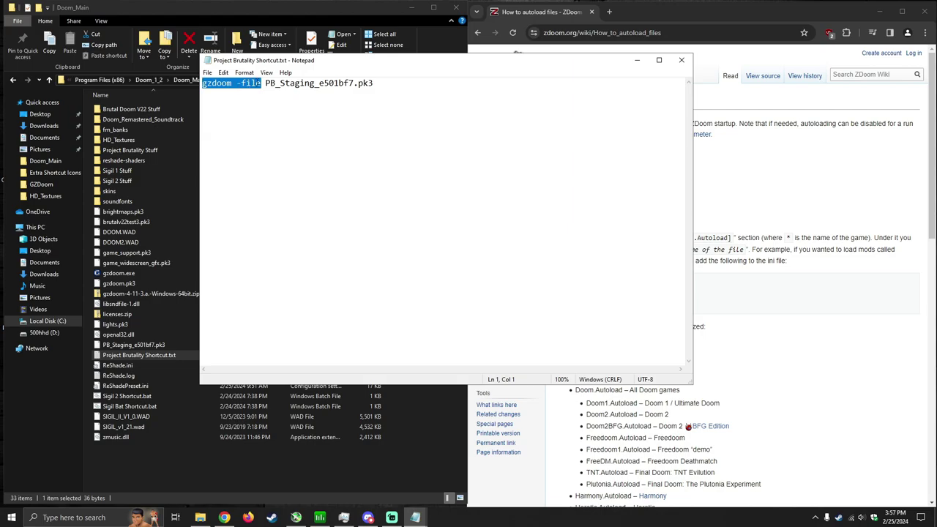
left_click_drag(266, 83, 375, 86)
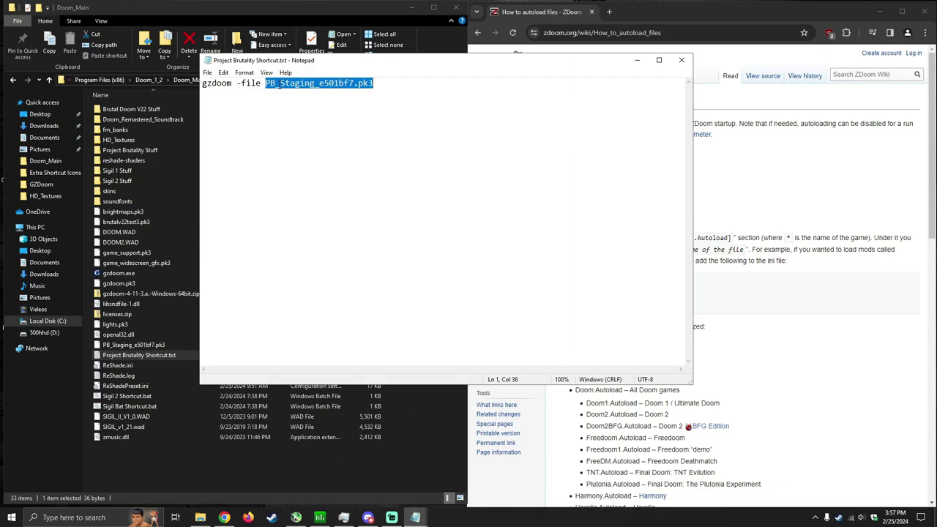
left_click(265, 82)
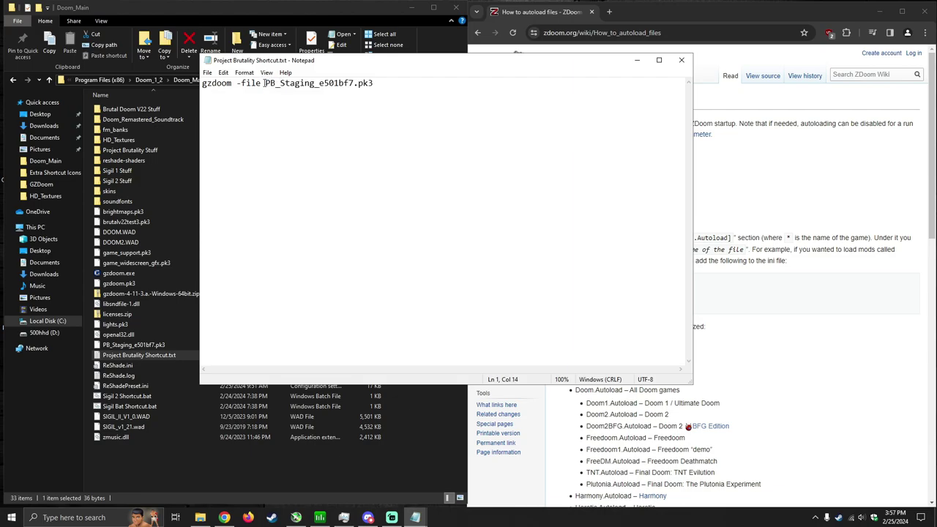
left_click_drag(265, 82, 374, 83)
left_click(374, 83)
left_click_drag(203, 85, 376, 84)
left_click(207, 84)
left_click_drag(266, 83, 379, 83)
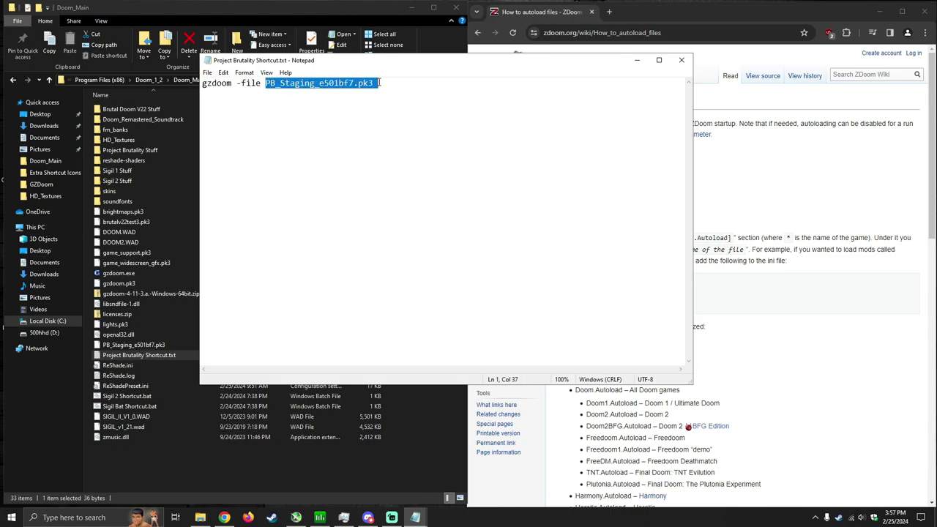
left_click(374, 83)
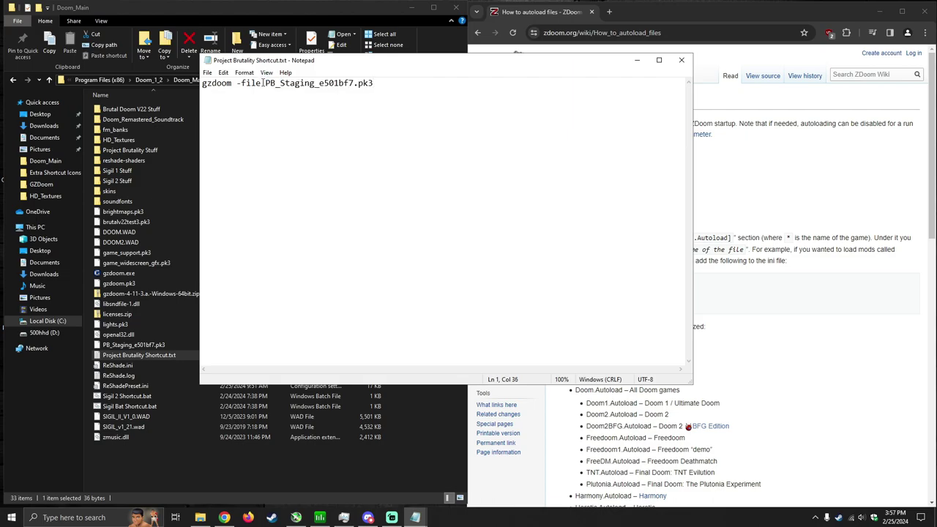
left_click_drag(265, 82, 374, 82)
left_click(376, 83)
Append three more copies of PB_Staging_e501bf7.pk3, separated by spaces, to the end of the gzdoom -file command.
left_click_drag(266, 83, 374, 83)
key("ctrl+c")
left_click(380, 83)
left_click_drag(265, 82, 369, 83)
left_click(374, 83)
key("ctrl+v")
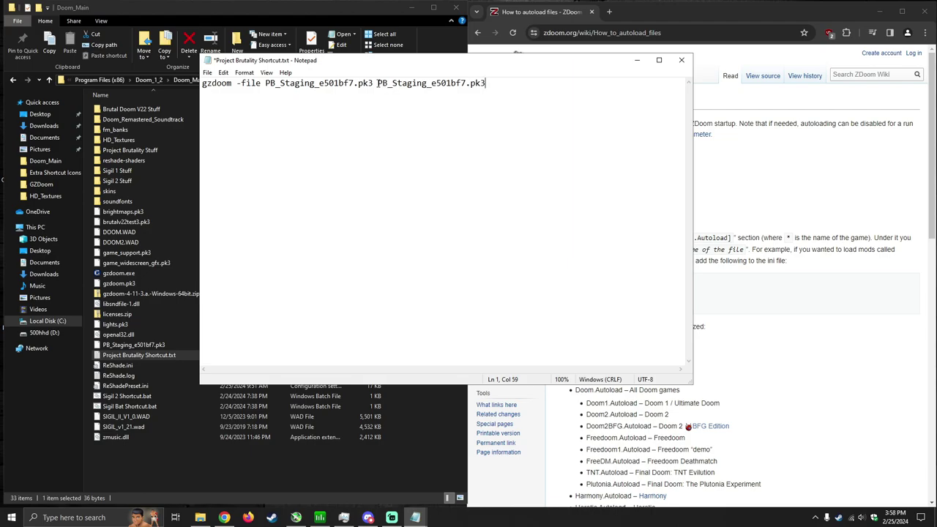
left_click_drag(378, 83, 481, 85)
key("ctrl+c")
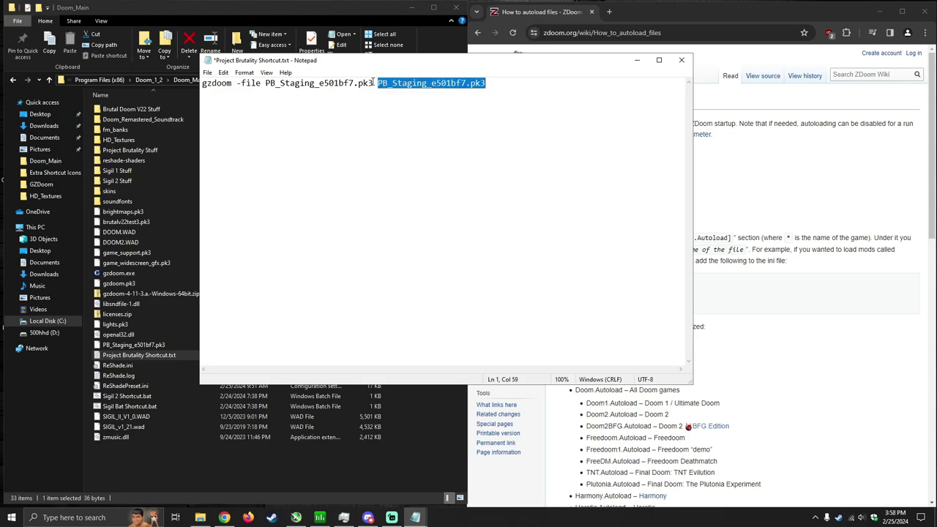
left_click(374, 82)
left_click(494, 91)
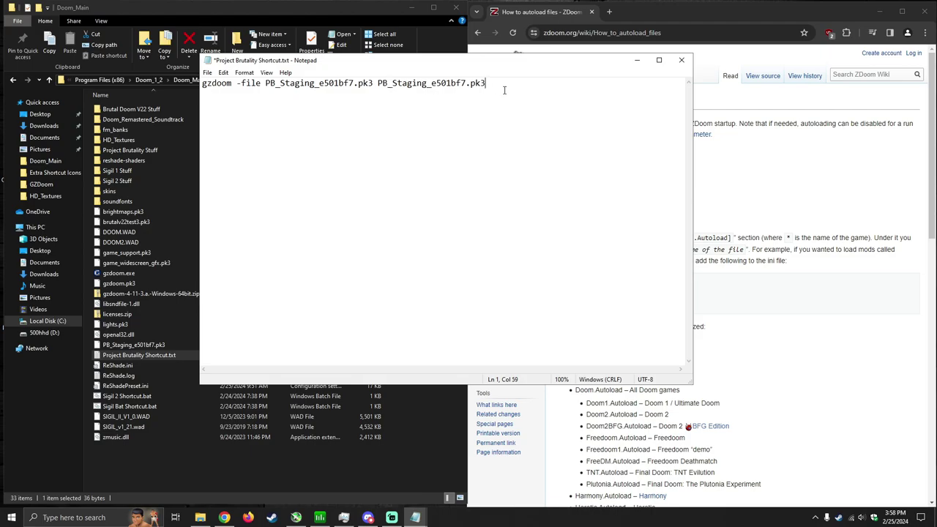
key("ctrl+v")
key("ctrl+v")
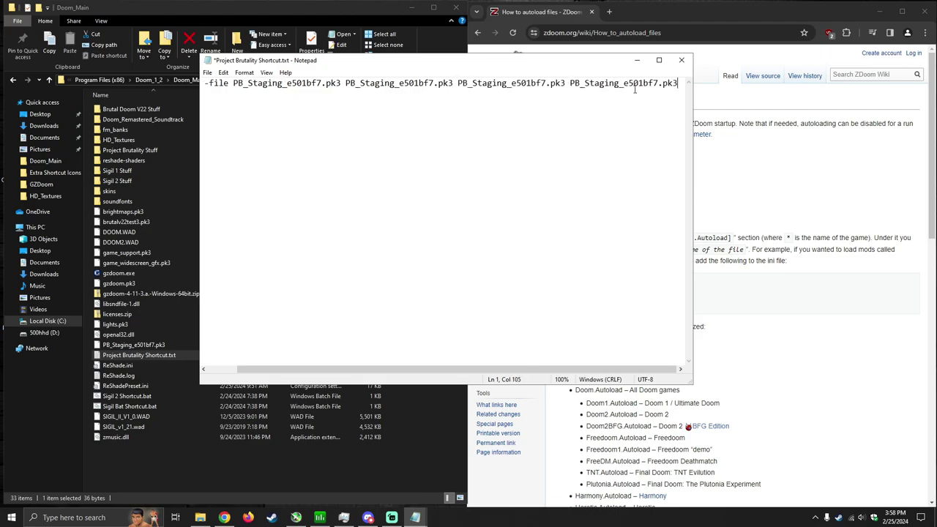
Delete the appended file names so the command reads gzdoom -file PB_Staging_e501bf7.pk3.
key("BackSpace")
key("BackSpace")
key("BackSpace")
key("BackSpace")
key("BackSpace")
key("BackSpace")
key("BackSpace")
key("BackSpace")
key("BackSpace")
key("BackSpace")
key("BackSpace")
key("BackSpace")
key("BackSpace")
key("BackSpace")
key("BackSpace")
key("BackSpace")
key("BackSpace")
key("BackSpace")
key("BackSpace")
key("BackSpace")
key("BackSpace")
key("BackSpace")
key("BackSpace")
key("BackSpace")
key("BackSpace")
key("BackSpace")
key("BackSpace")
key("BackSpace")
key("BackSpace")
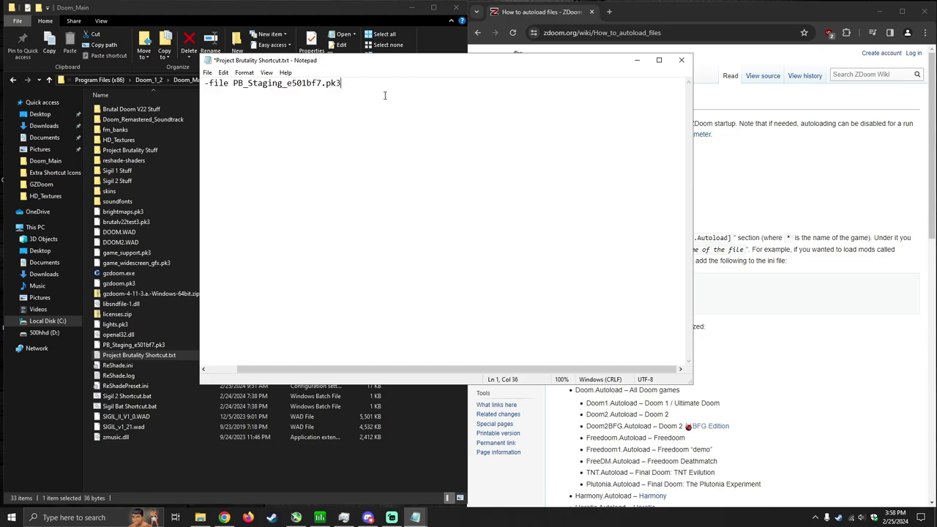
key("BackSpace")
type("3")
Save Project Brutality Shortcut.txt and close it.
left_click_drag(503, 372, 469, 372)
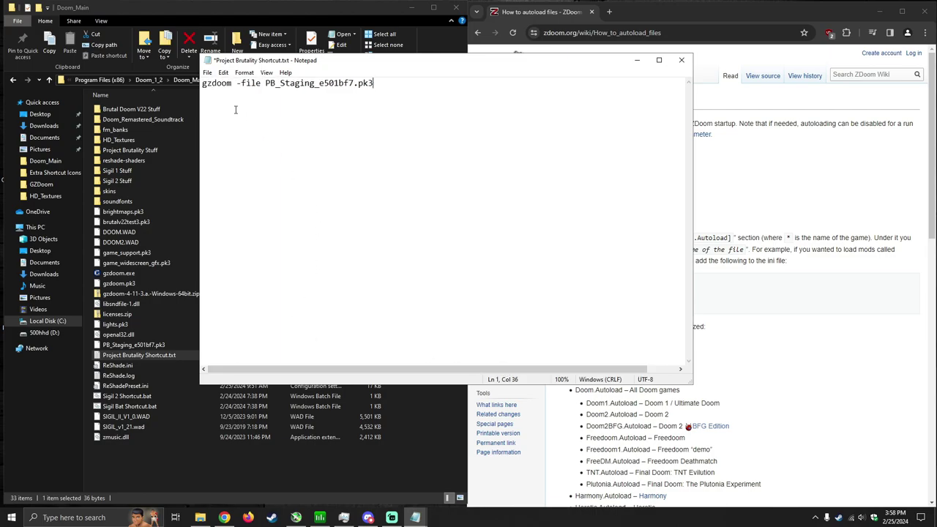
left_click(208, 73)
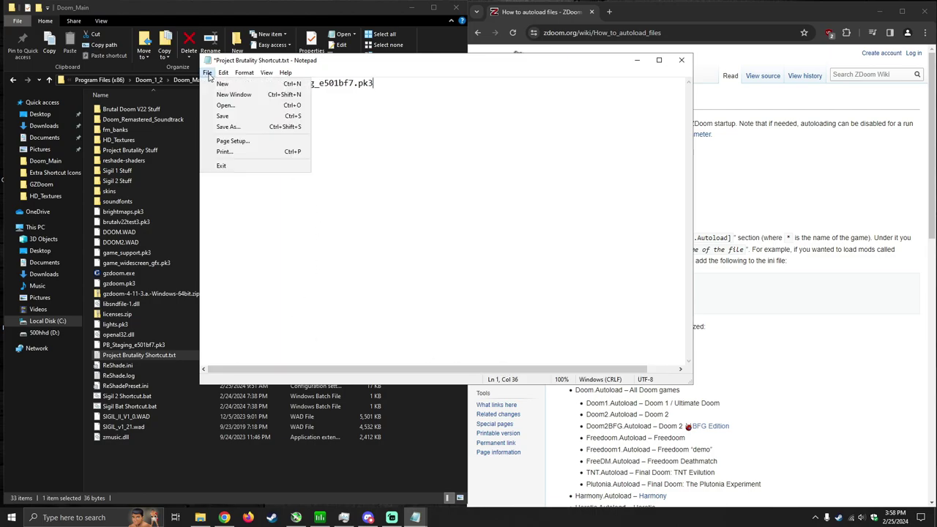
left_click(224, 116)
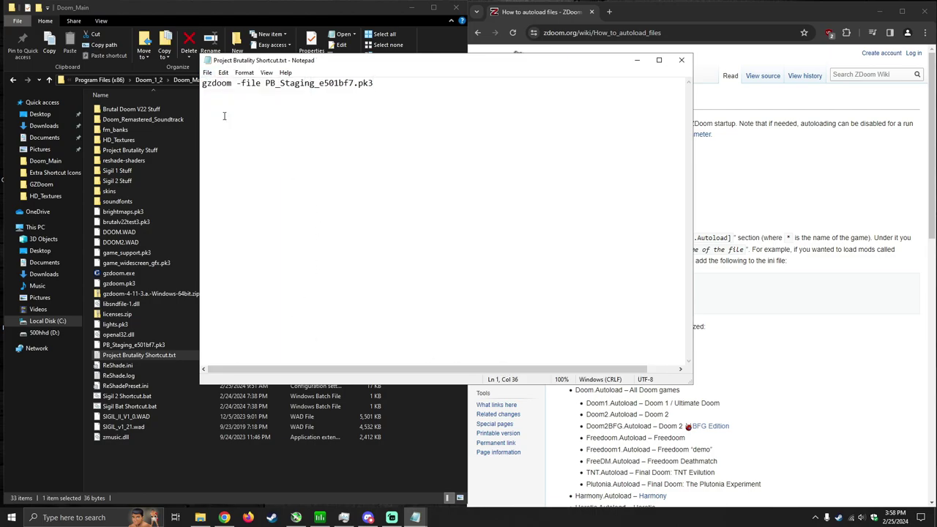
left_click(682, 60)
Rename Project Brutality Shortcut.txt to Project Brutality Shortcut.bat and confirm the extension change.
right_click(173, 357)
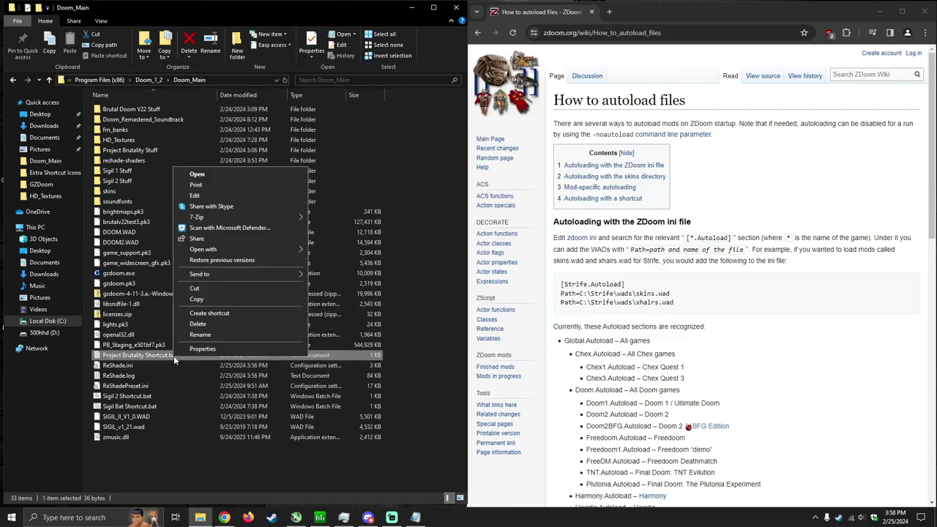
left_click(201, 339)
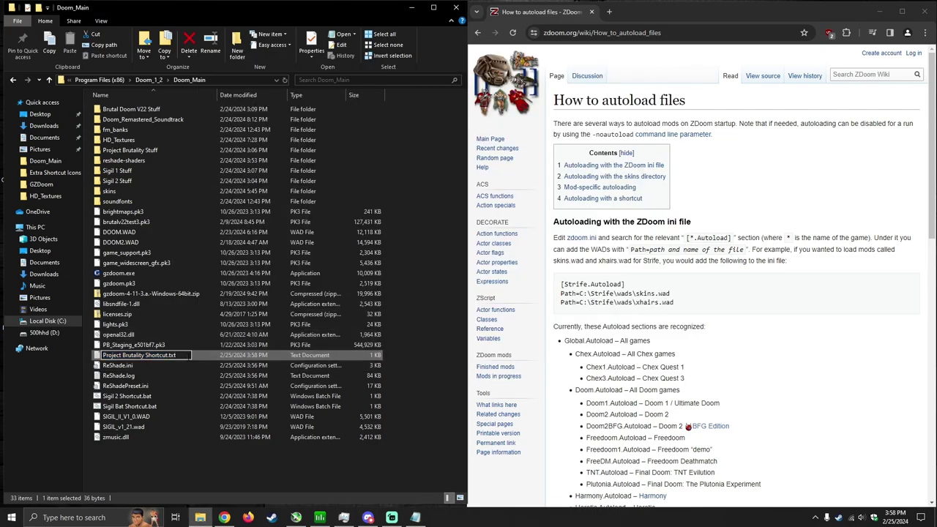
key("BackSpace")
key("BackSpace")
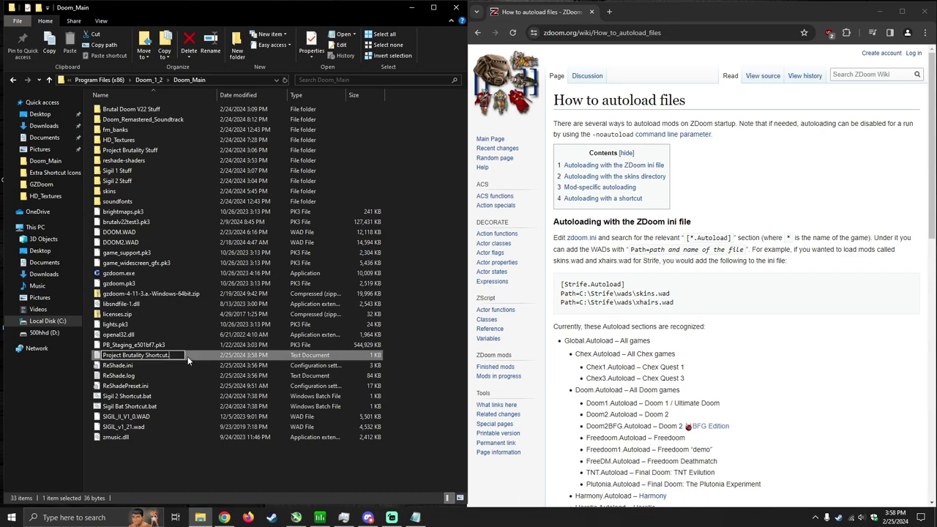
type("bat")
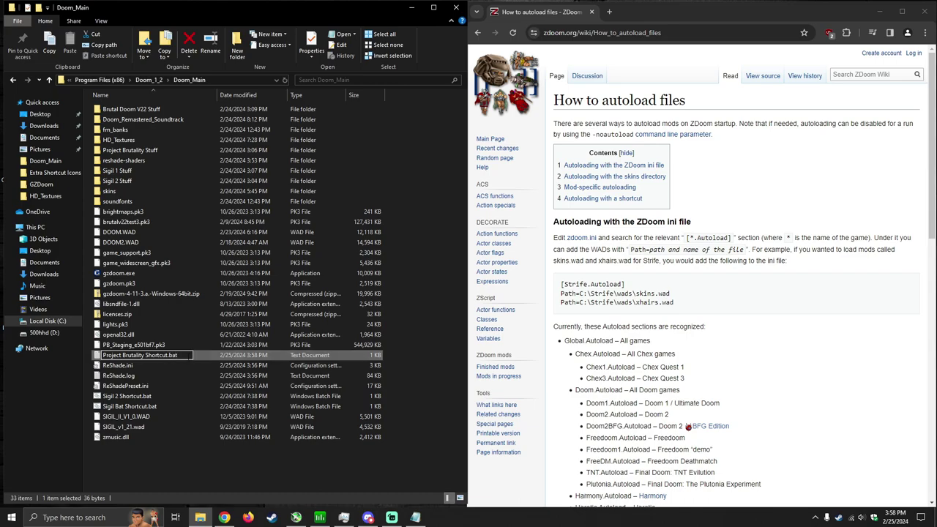
key("Return")
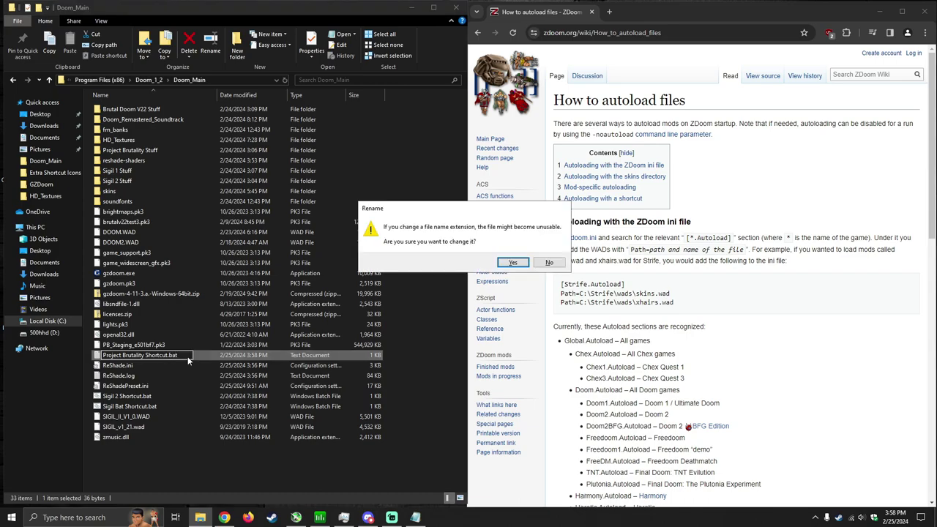
left_click(513, 262)
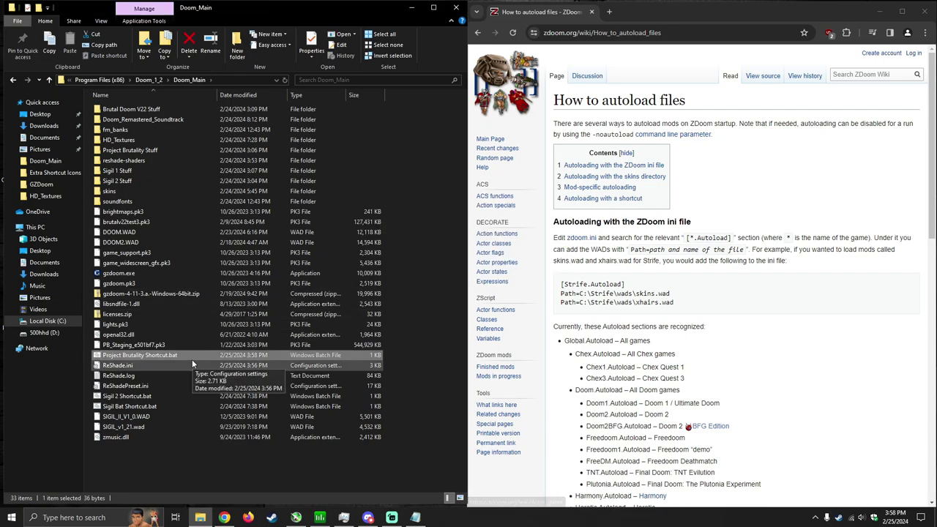
Create a shortcut to Project Brutality Shortcut.bat and move it from the Doom_Main folder to the desktop.
right_click(150, 356)
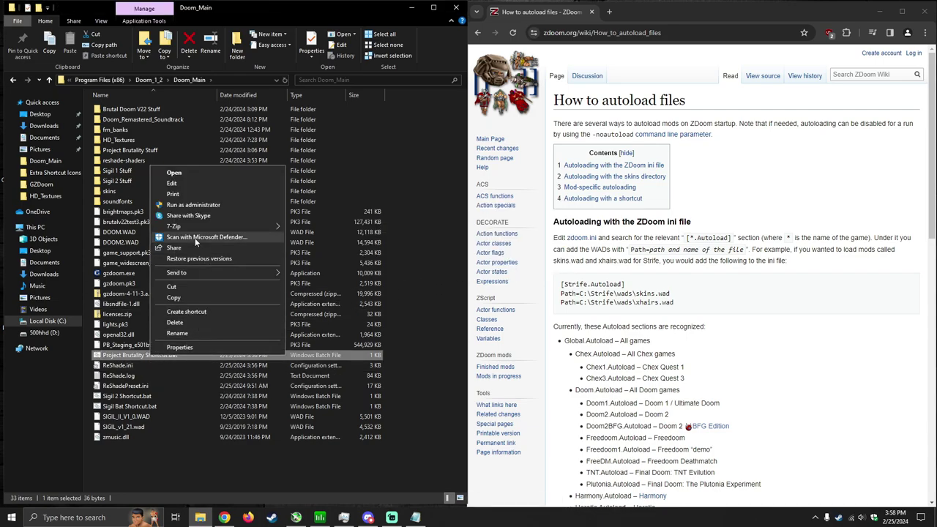
left_click(192, 310)
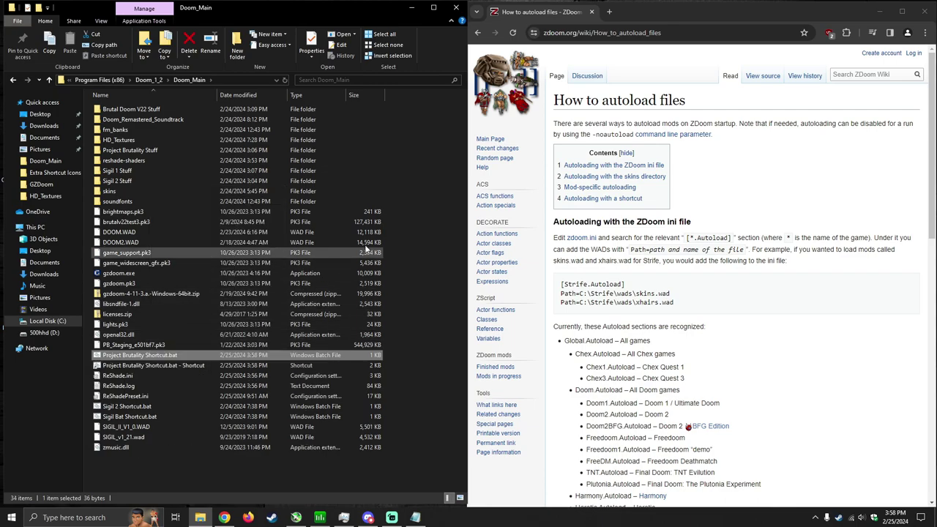
left_click_drag(323, 15, 602, 27)
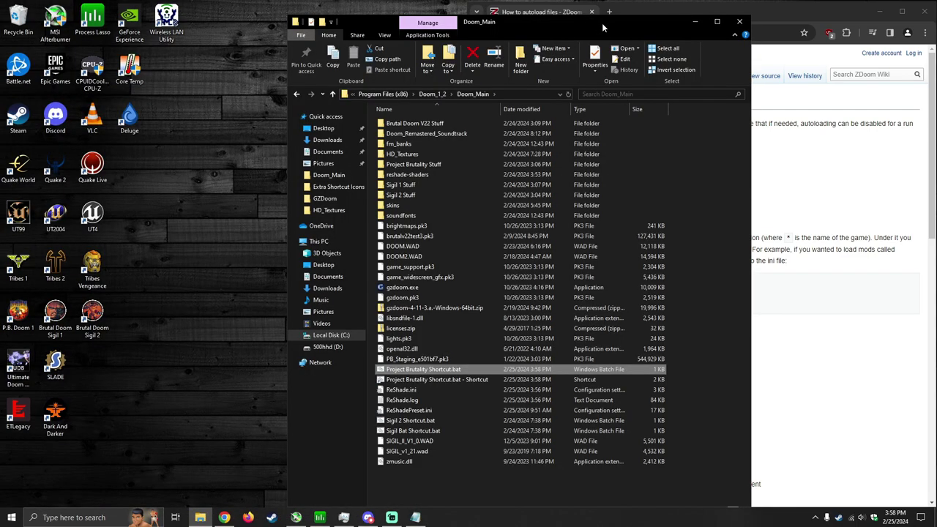
left_click_drag(437, 379, 203, 258)
Rename the new desktop shortcut to asdffd.
right_click(203, 257)
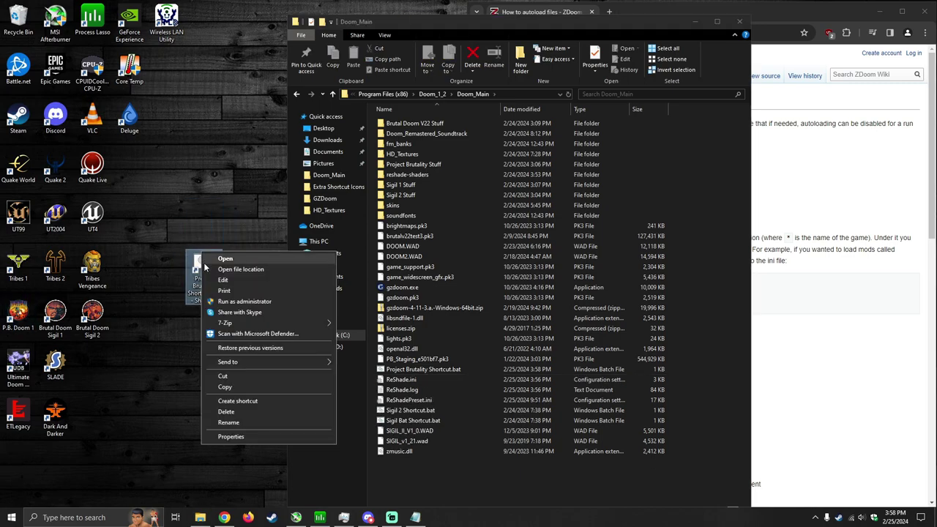
left_click(205, 268)
right_click(209, 264)
left_click(229, 429)
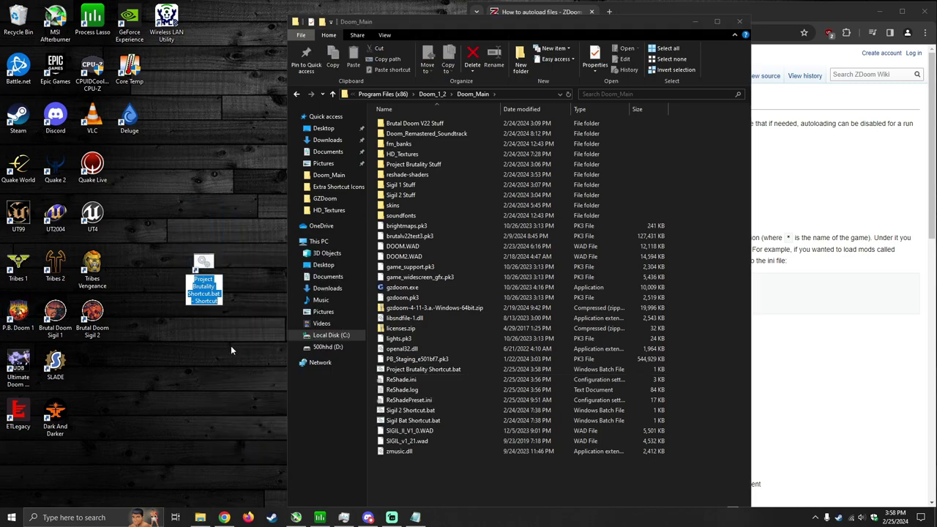
type("asdffd")
key("Return")
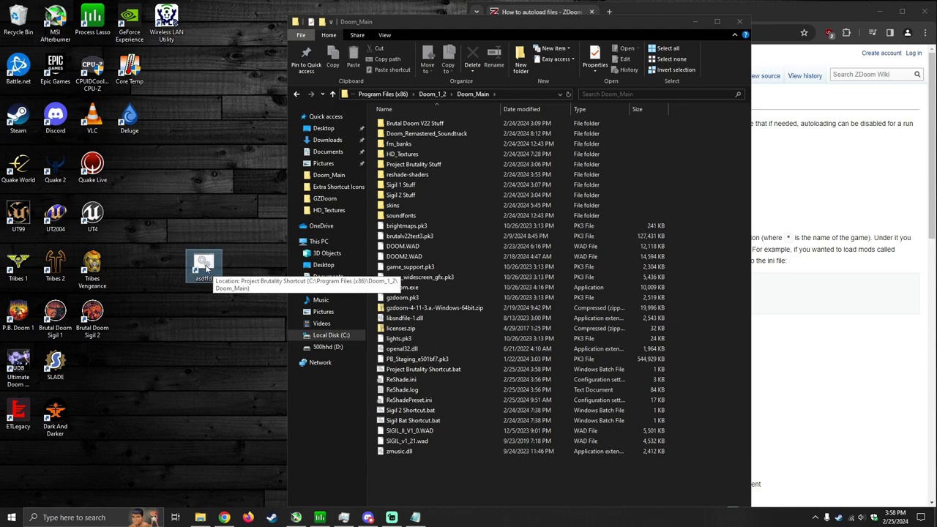
Launch the game from the asdffd desktop shortcut with The Ultimate DOOM as the game file.
double_click(205, 267)
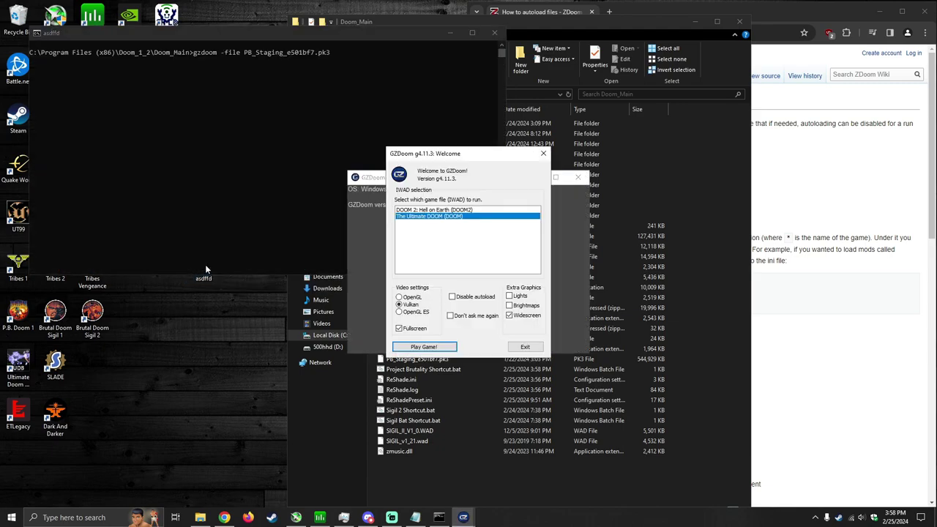
left_click(438, 347)
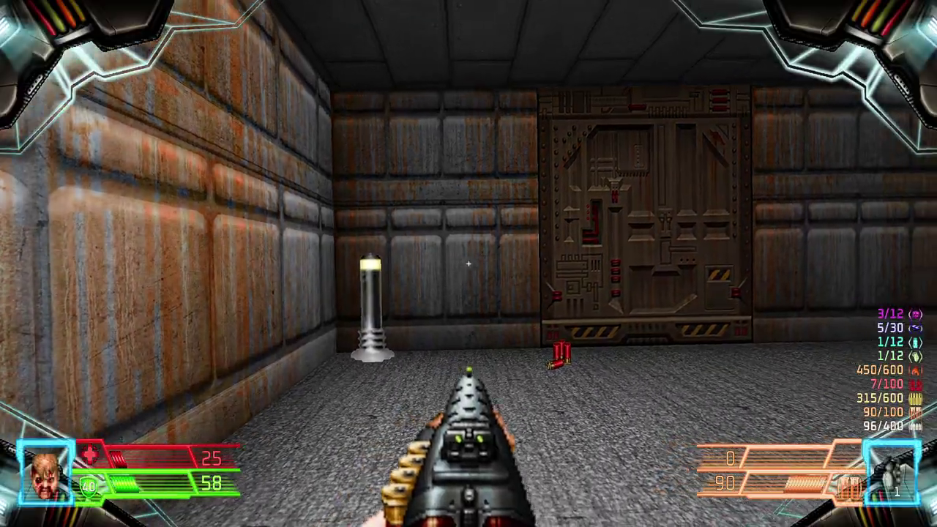
mouse_move(468, 263)
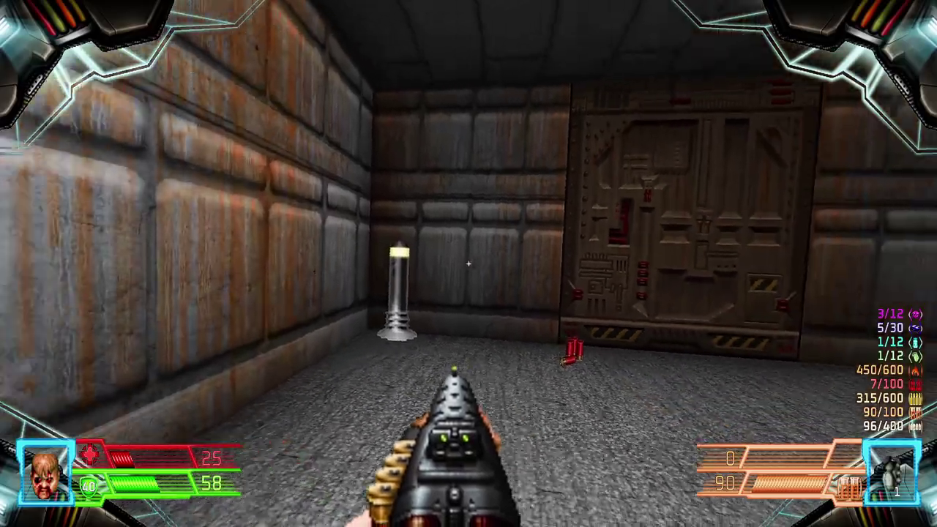
Quit the running Project Brutality game and confirm the exit.
key("Escape")
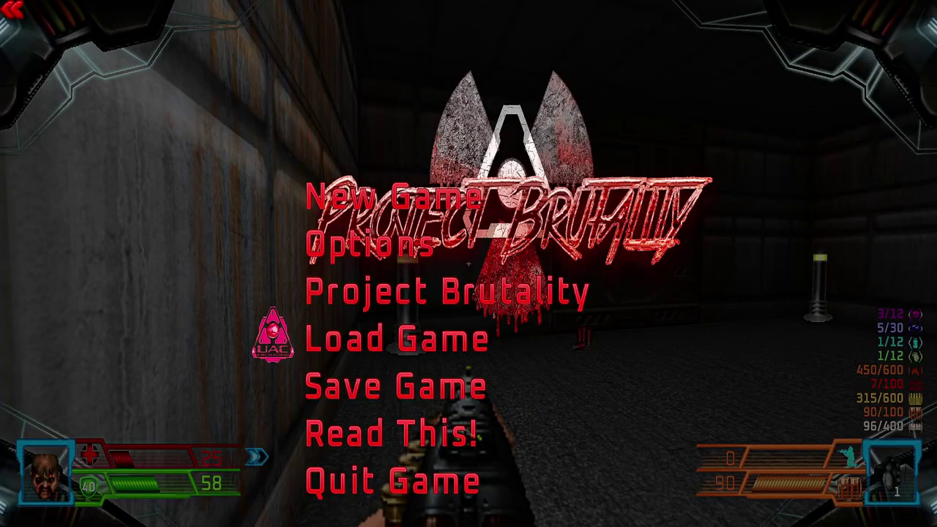
key("F10")
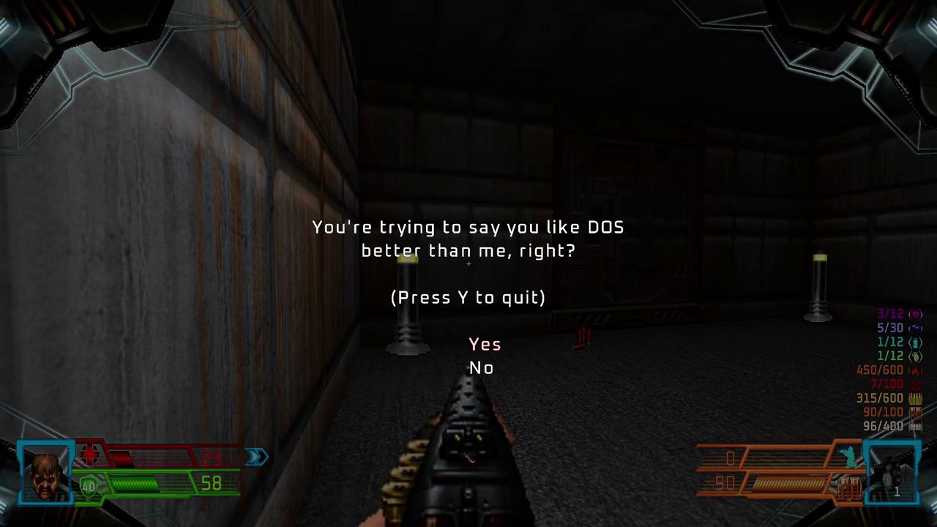
left_click(504, 345)
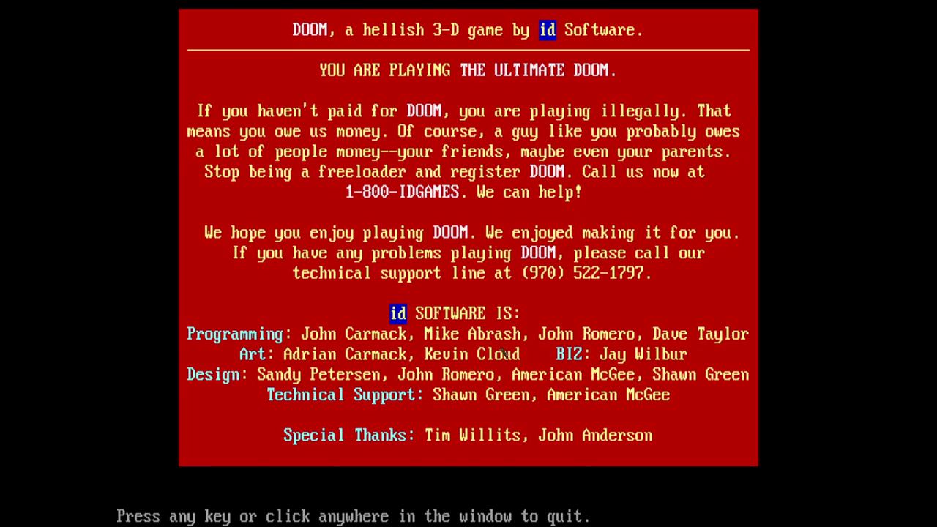